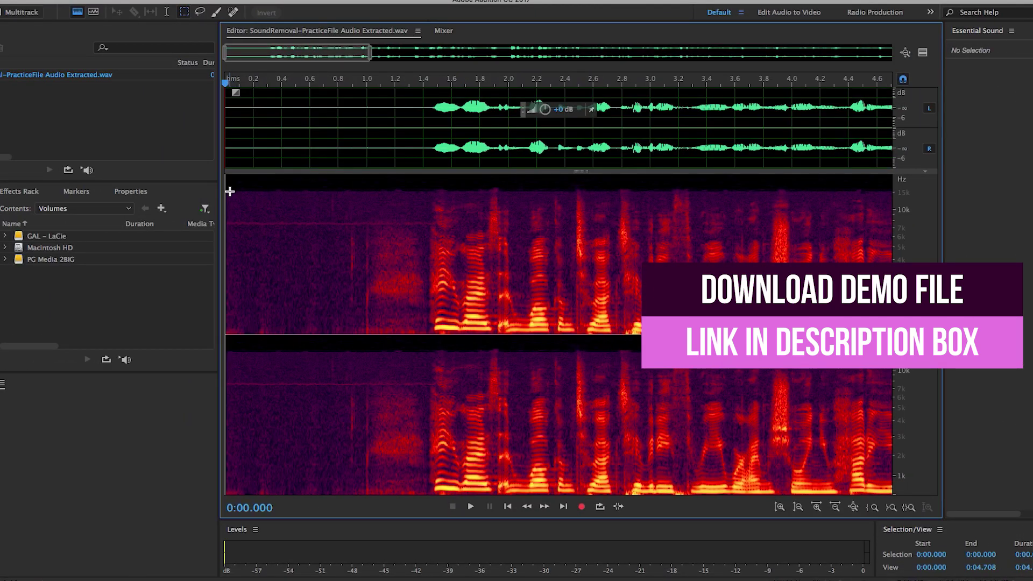
# Marquee-select the noise-only first 0.8 seconds of the practice audio's spectrogram
pyautogui.moveTo(230, 192); pyautogui.dragTo(338, 306)
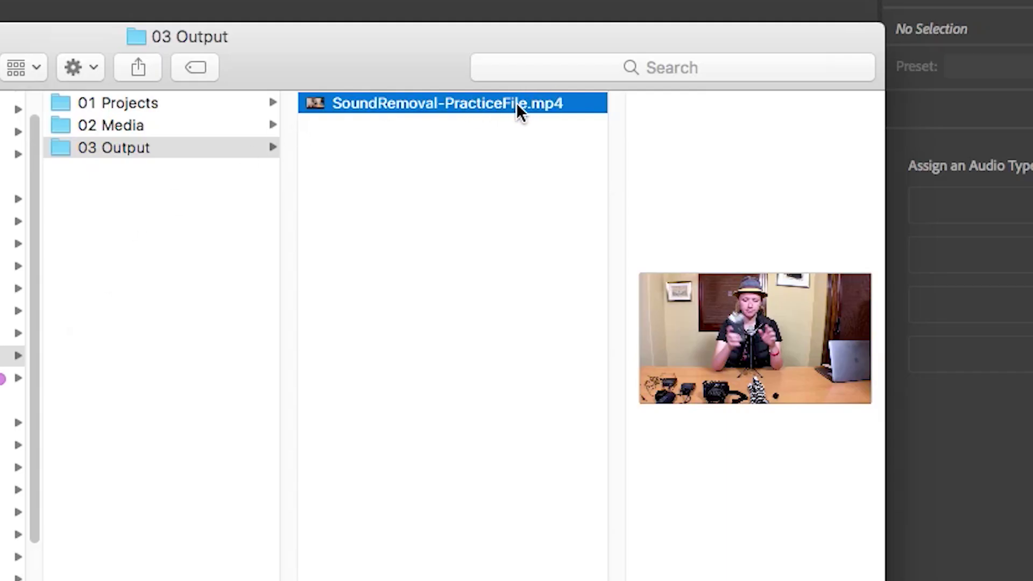
# Import SoundRemoval-PracticeFile.mp4 from the 03 Output folder into Premiere's Project panel
pyautogui.moveTo(652, 295)
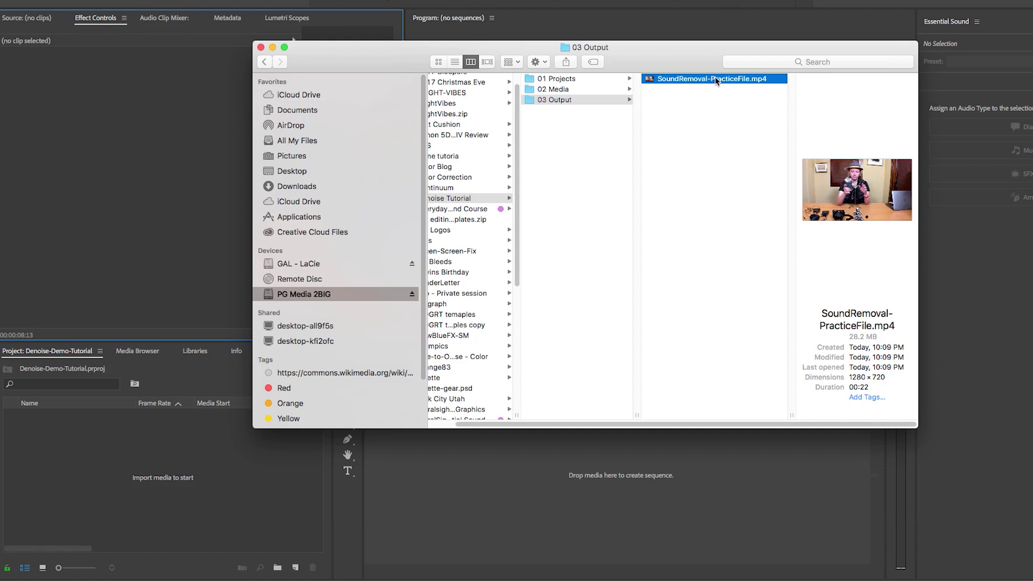
pyautogui.moveTo(440, 101); pyautogui.dragTo(92, 454)
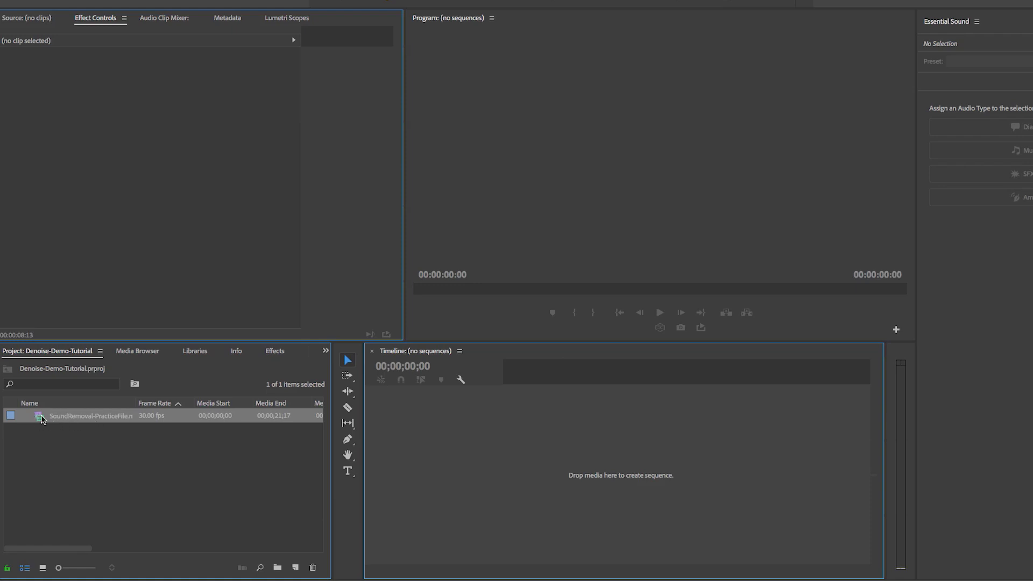
# Create a SoundRemoval-PracticeFile sequence from the clip and select it on the timeline
pyautogui.moveTo(45, 419); pyautogui.dragTo(564, 450)
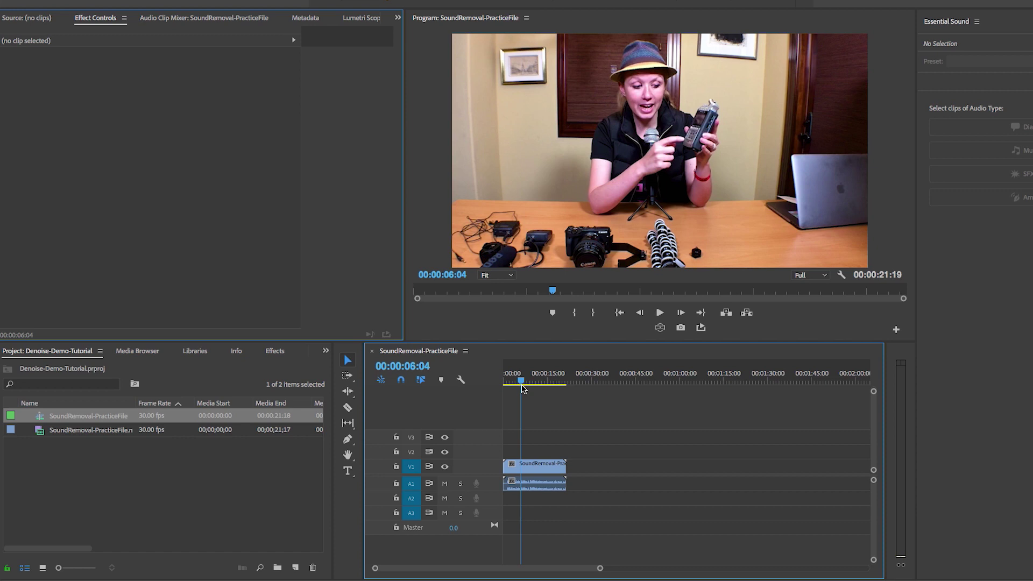
pyautogui.click(550, 487)
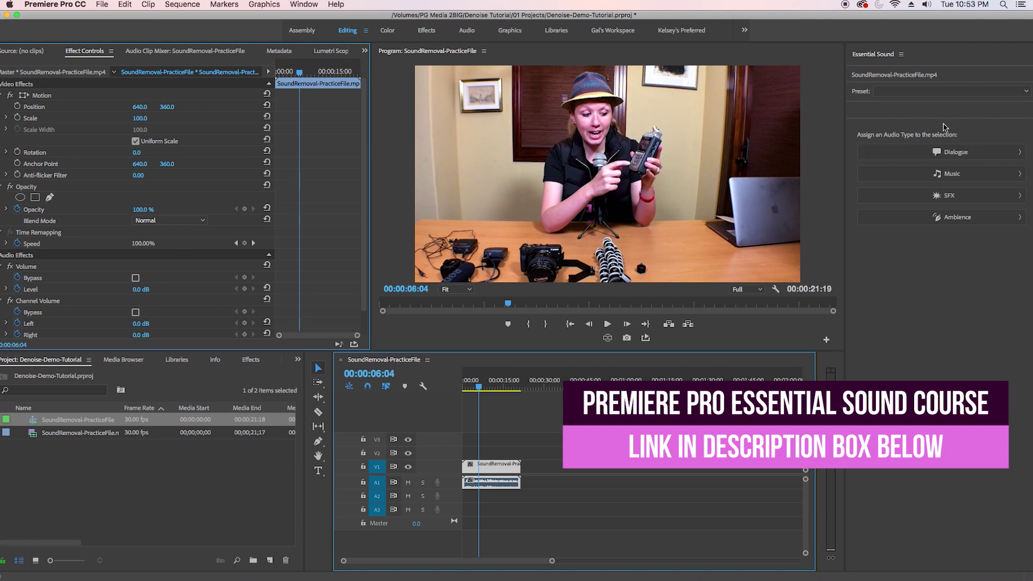
# Show the Essential Sound panel and assign the clip's audio type as Dialogue
pyautogui.click(304, 4)
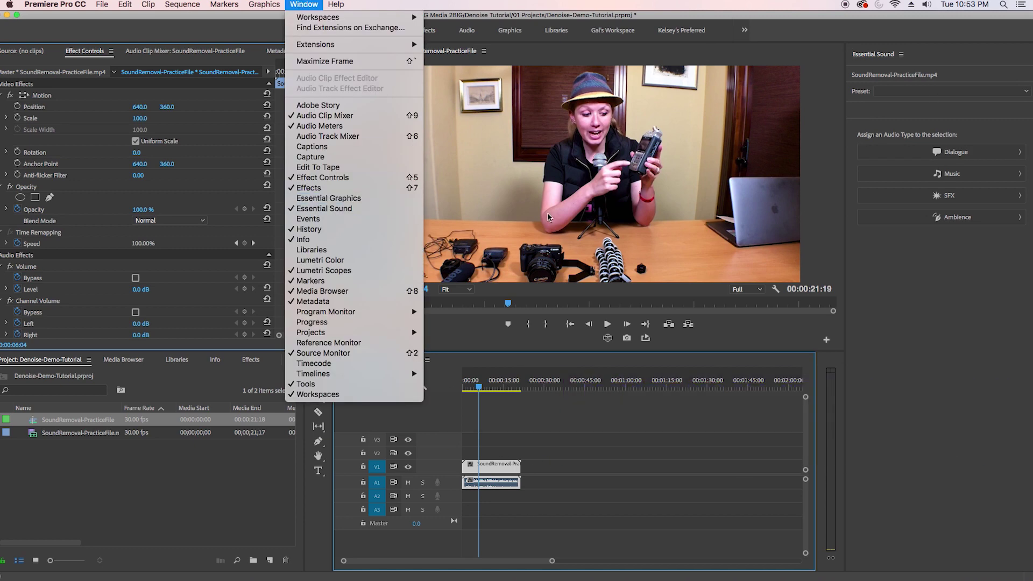
pyautogui.click(955, 153)
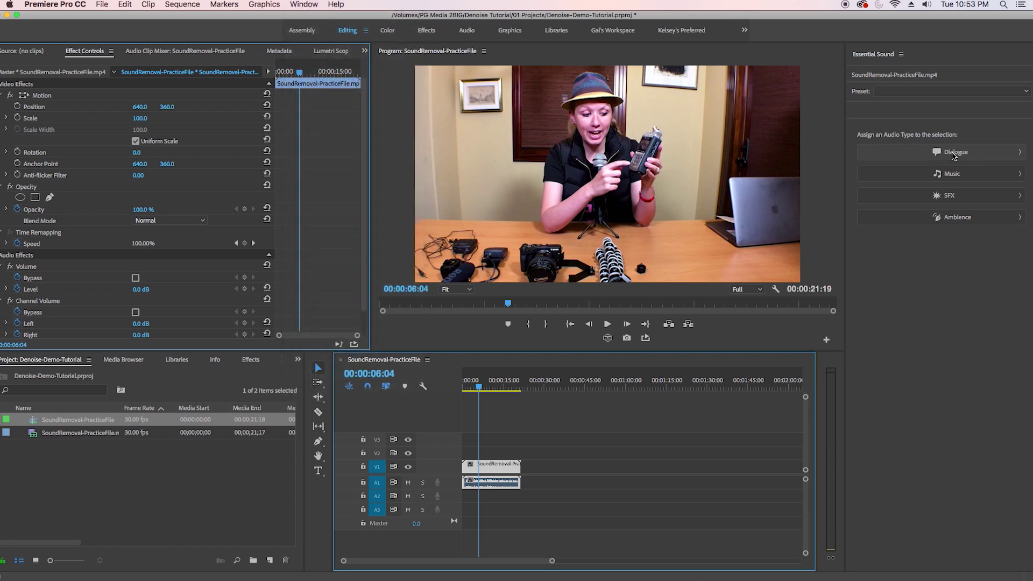
pyautogui.click(953, 155)
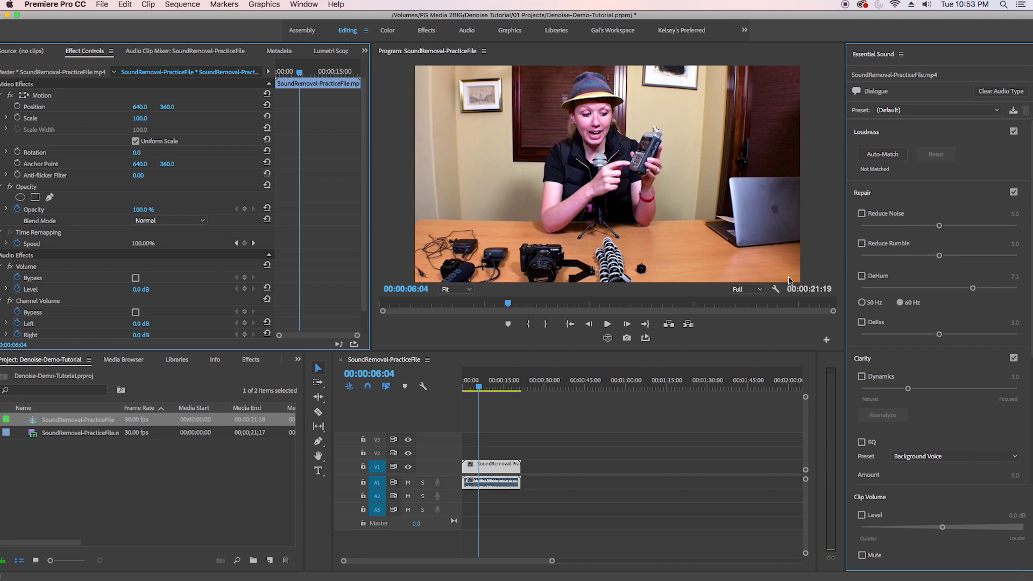
# Duplicate the dialogue audio clip onto track A2 and mute the A2 copy
pyautogui.click(446, 475)
pyautogui.moveTo(446, 474); pyautogui.dragTo(446, 460)
pyautogui.moveTo(553, 560); pyautogui.dragTo(494, 562)
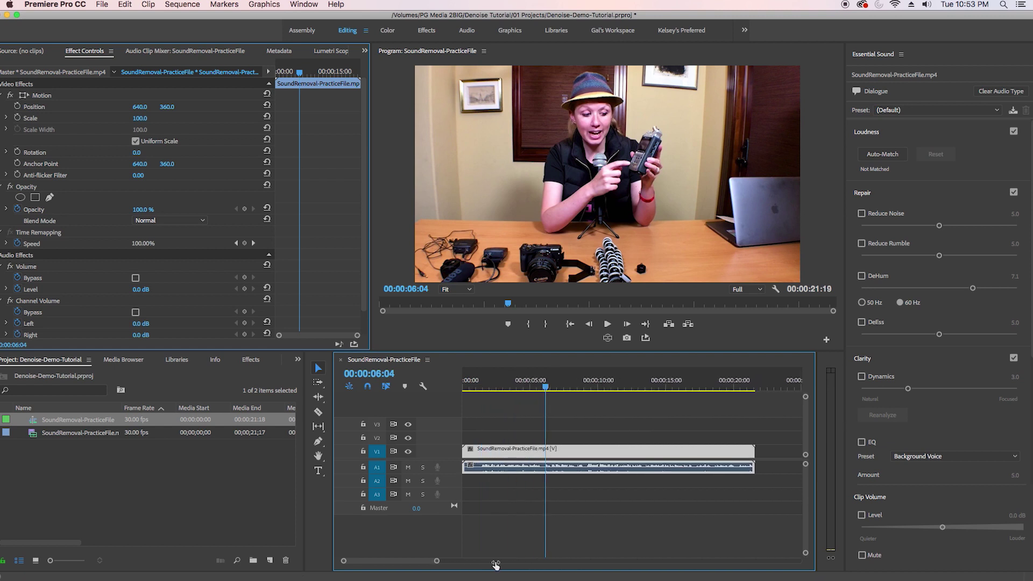
pyautogui.click(562, 480)
pyautogui.click(561, 468)
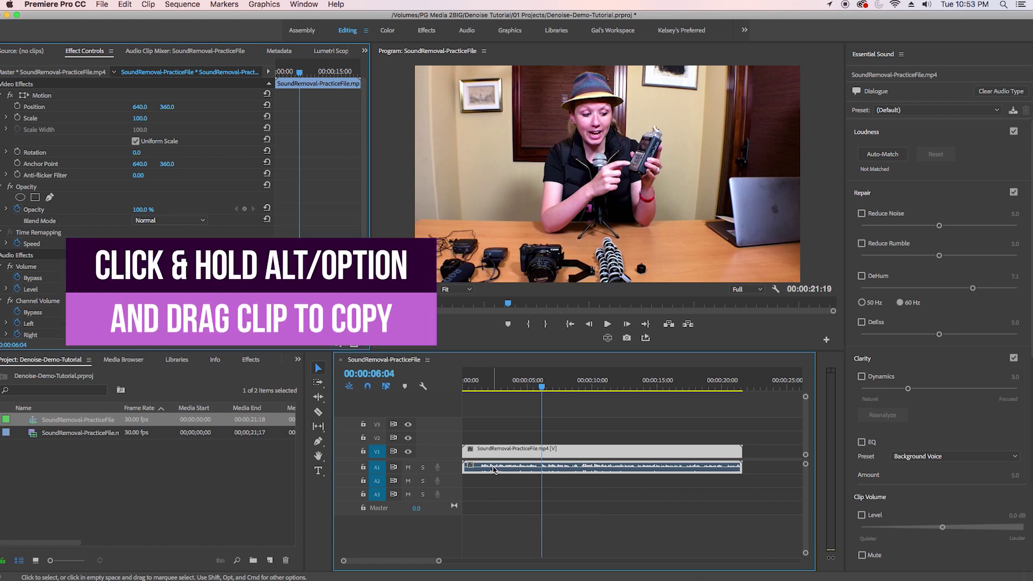
pyautogui.moveTo(493, 469); pyautogui.dragTo(493, 488)
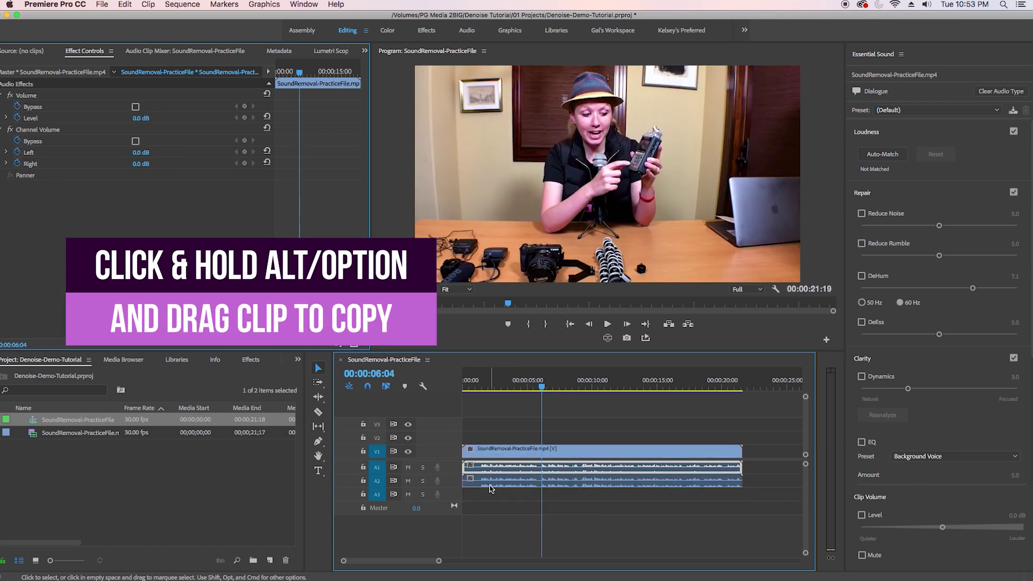
pyautogui.click(519, 488)
pyautogui.click(408, 481)
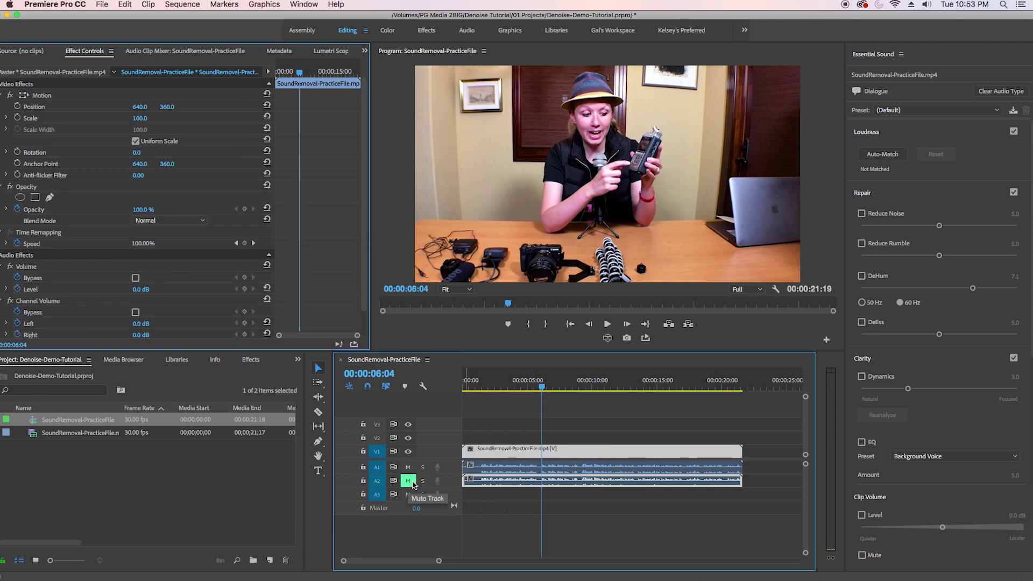
# Send the A1 audio clip to Adobe Audition for editing
pyautogui.click(513, 471)
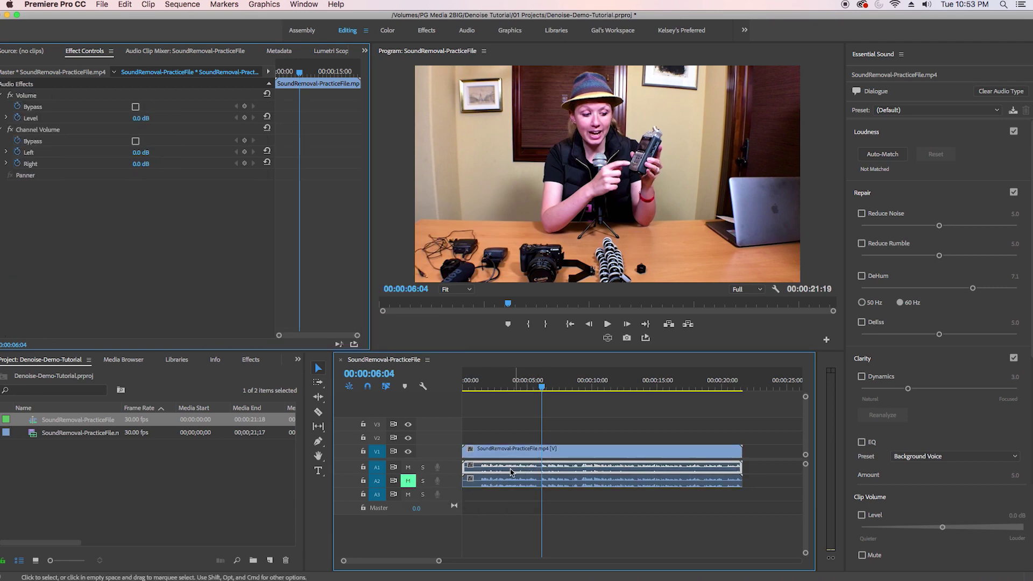
pyautogui.rightClick(519, 469)
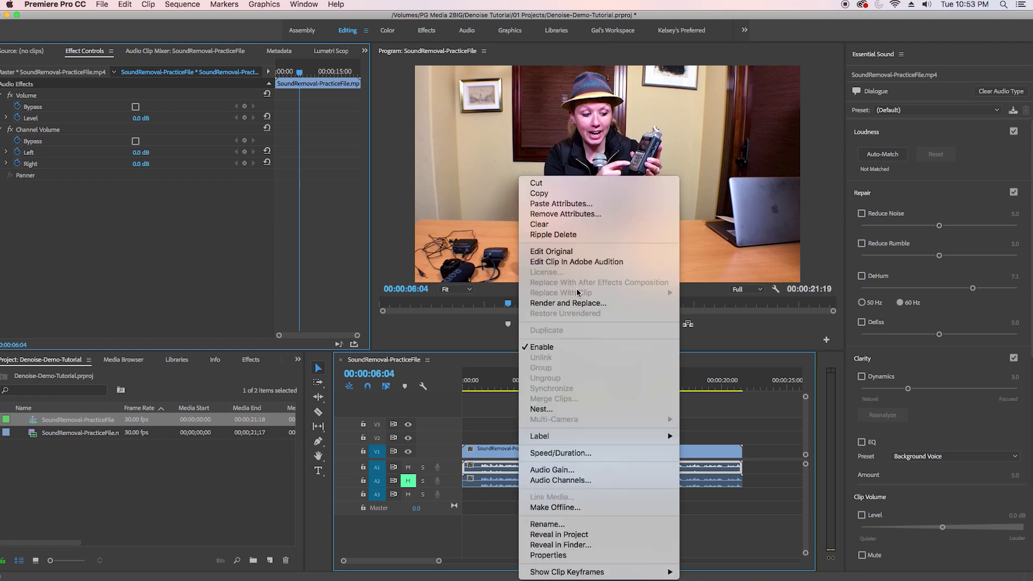
pyautogui.click(572, 262)
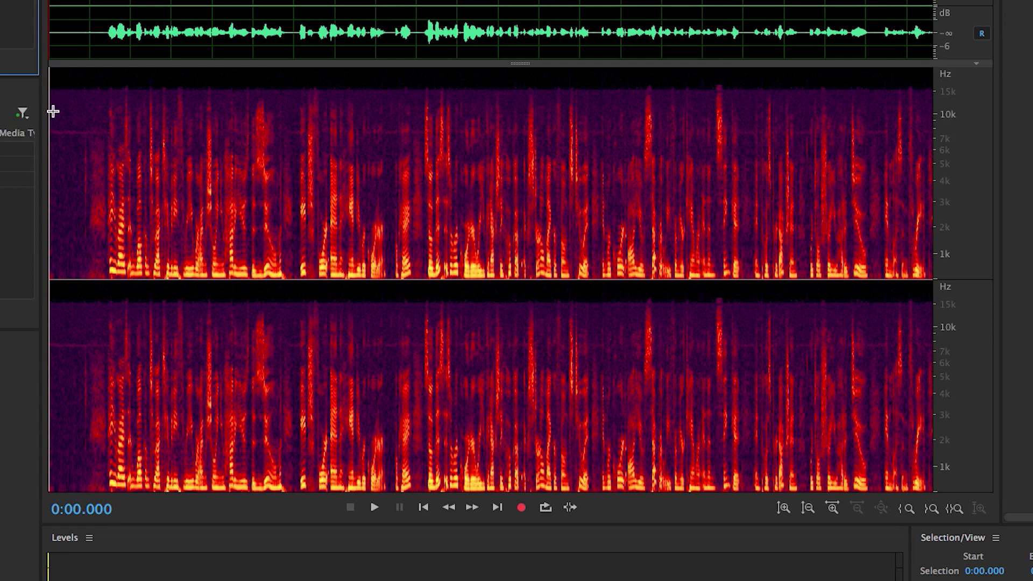
pyautogui.press('space')
pyautogui.press('space')
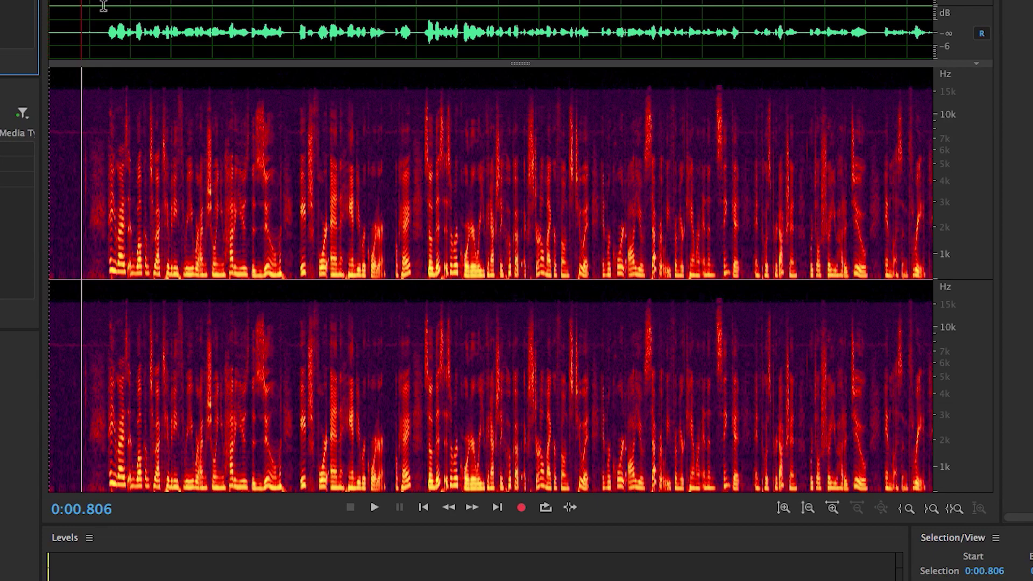
pyautogui.click(832, 508)
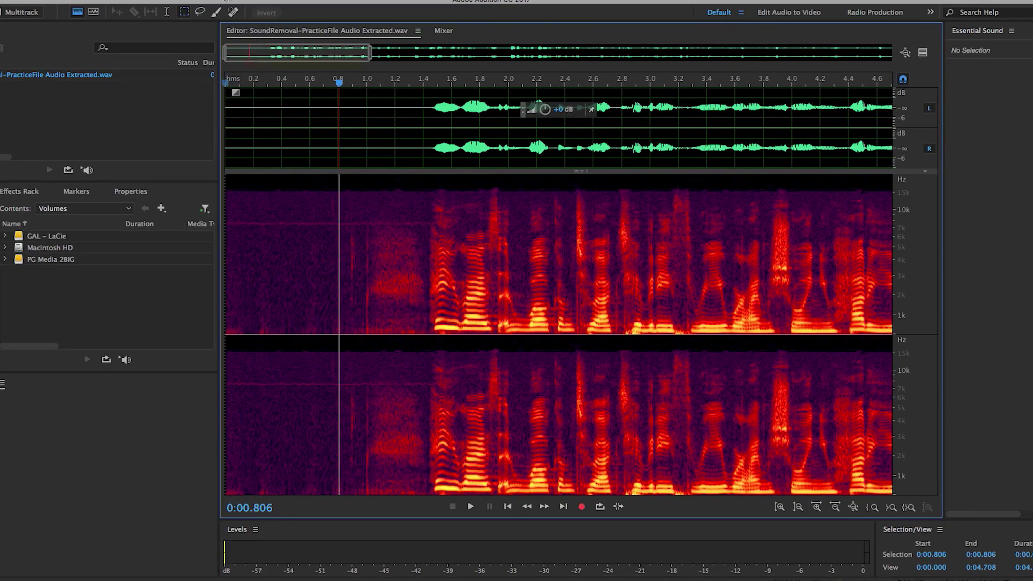
pyautogui.click(233, 11)
pyautogui.moveTo(261, 229)
pyautogui.mouseDown()
pyautogui.moveTo(248, 198)
pyautogui.moveTo(230, 191)
pyautogui.moveTo(237, 237)
pyautogui.moveTo(248, 189)
pyautogui.moveTo(257, 231)
pyautogui.moveTo(286, 185)
pyautogui.mouseUp()
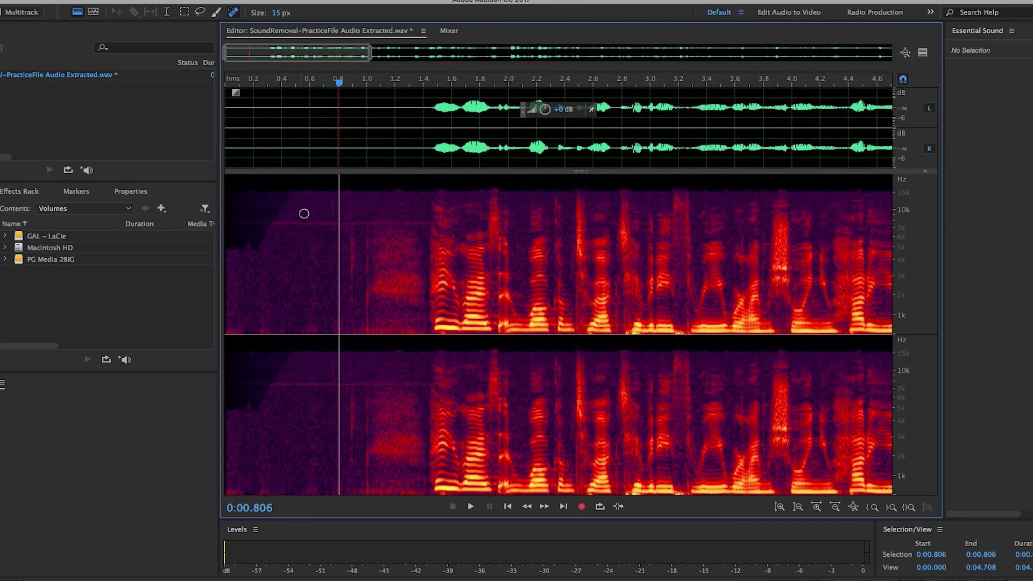
pyautogui.moveTo(512, 186)
pyautogui.mouseDown()
pyautogui.moveTo(514, 219)
pyautogui.moveTo(564, 195)
pyautogui.moveTo(548, 194)
pyautogui.mouseUp()
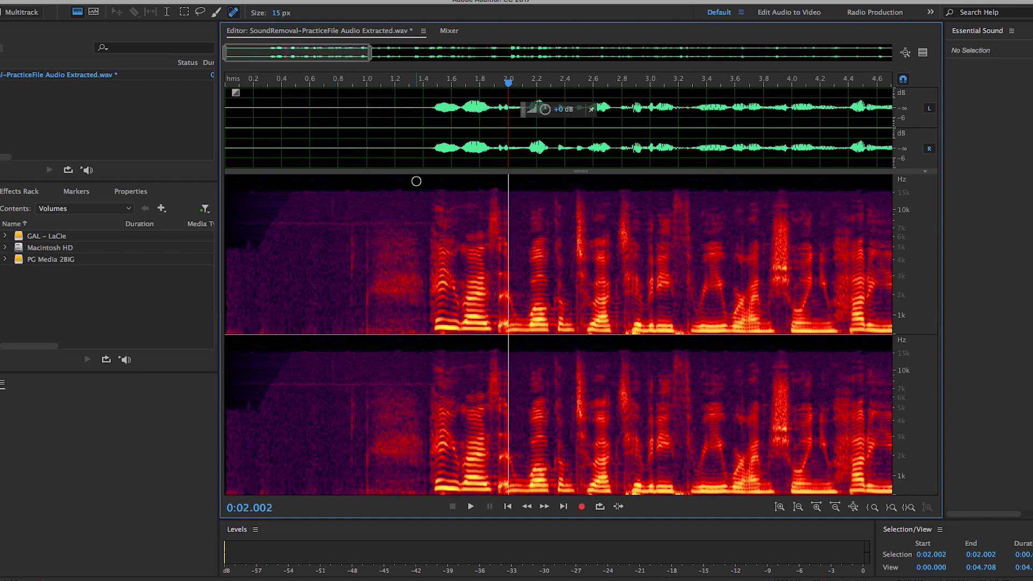
pyautogui.hotkey('ctrl', 'z')
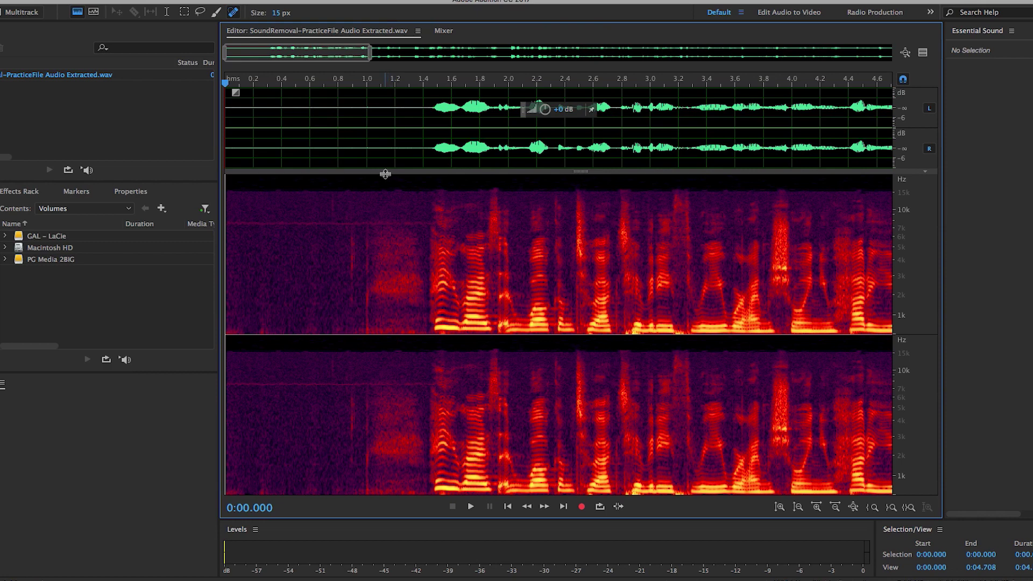
# Marquee-select 0.034–0.800 s across nearly all frequencies and play that noise-only stretch
pyautogui.click(184, 12)
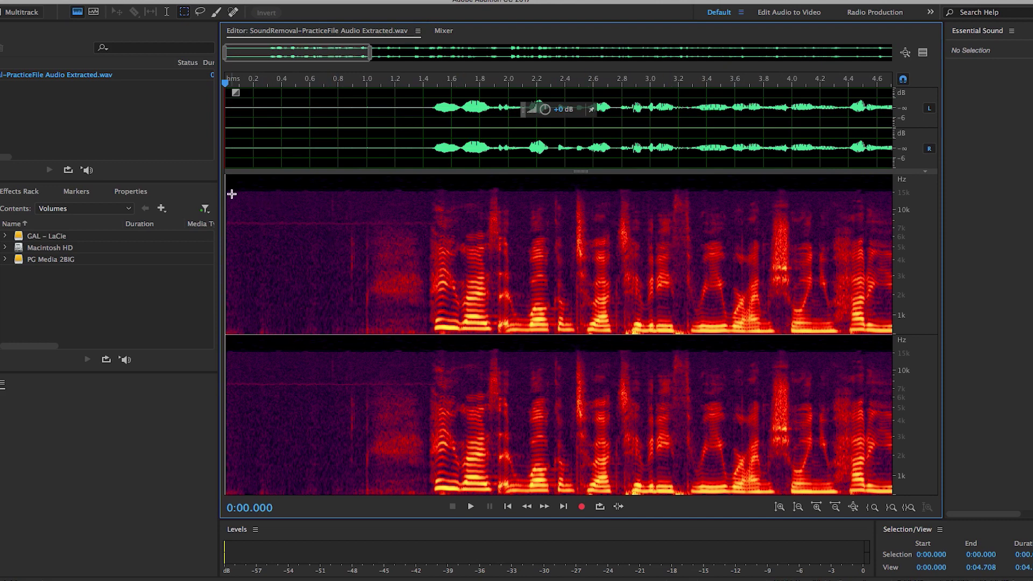
pyautogui.moveTo(229, 193); pyautogui.dragTo(337, 306)
pyautogui.moveTo(338, 191); pyautogui.dragTo(343, 188)
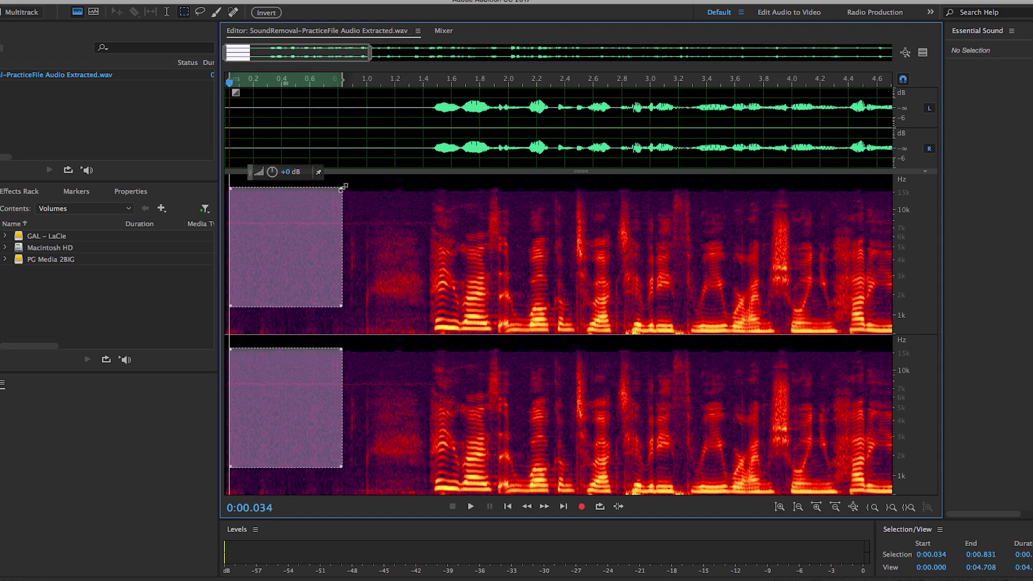
pyautogui.moveTo(341, 305); pyautogui.dragTo(342, 318)
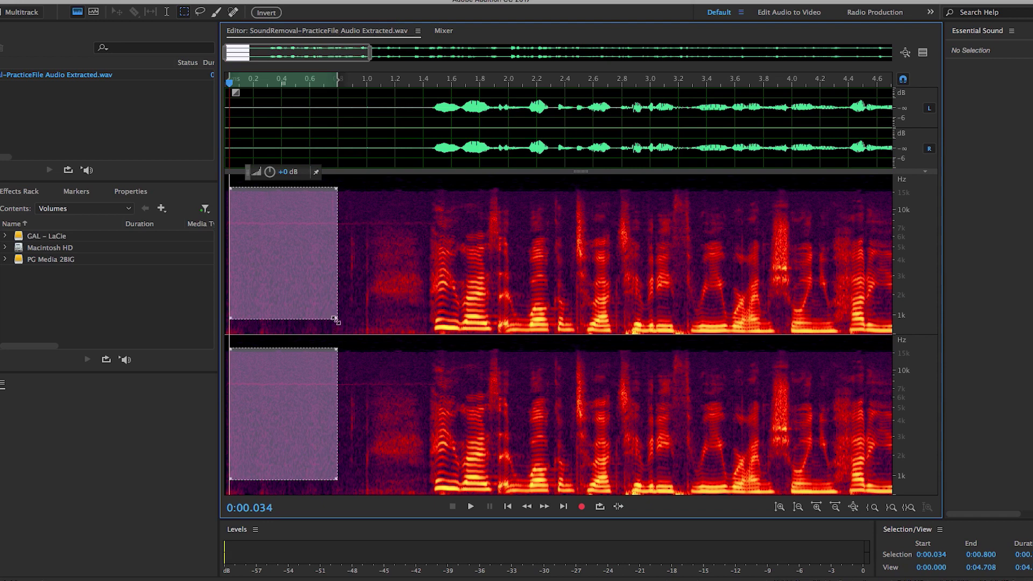
pyautogui.moveTo(334, 318); pyautogui.dragTo(334, 323)
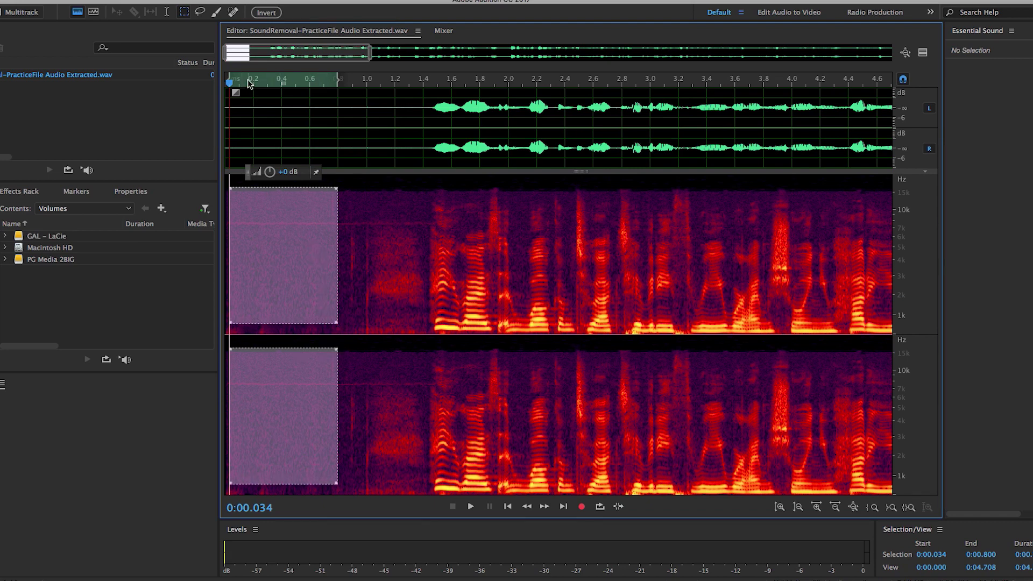
pyautogui.press('space')
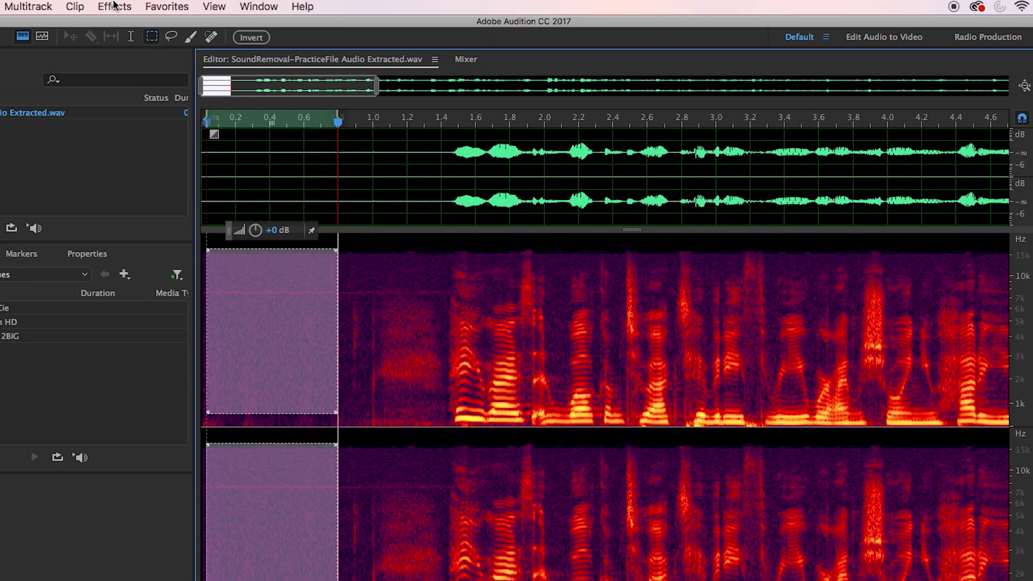
# Capture a noise print from the selected opening silence
pyautogui.click(114, 6)
pyautogui.moveTo(159, 256)
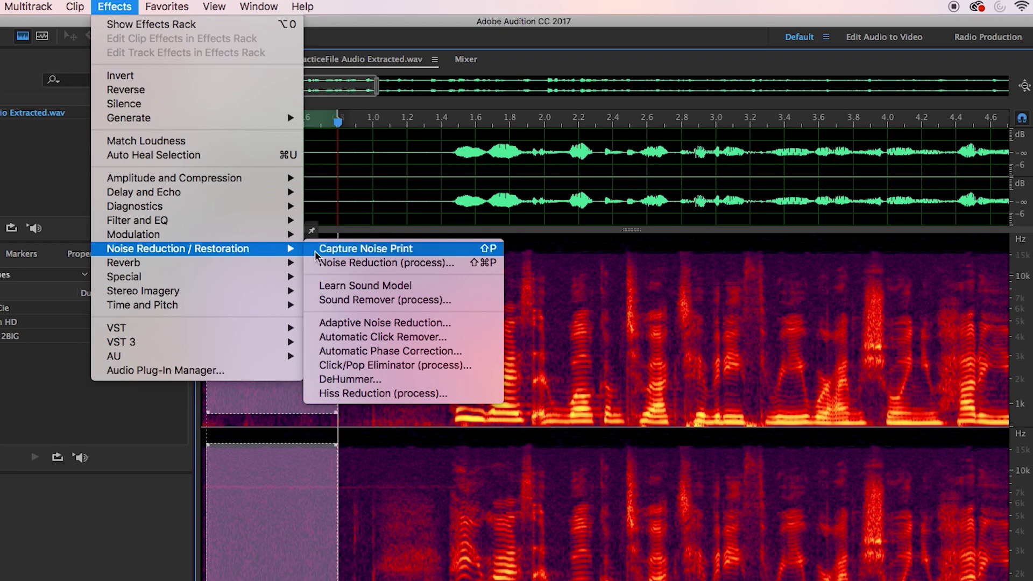
pyautogui.click(349, 249)
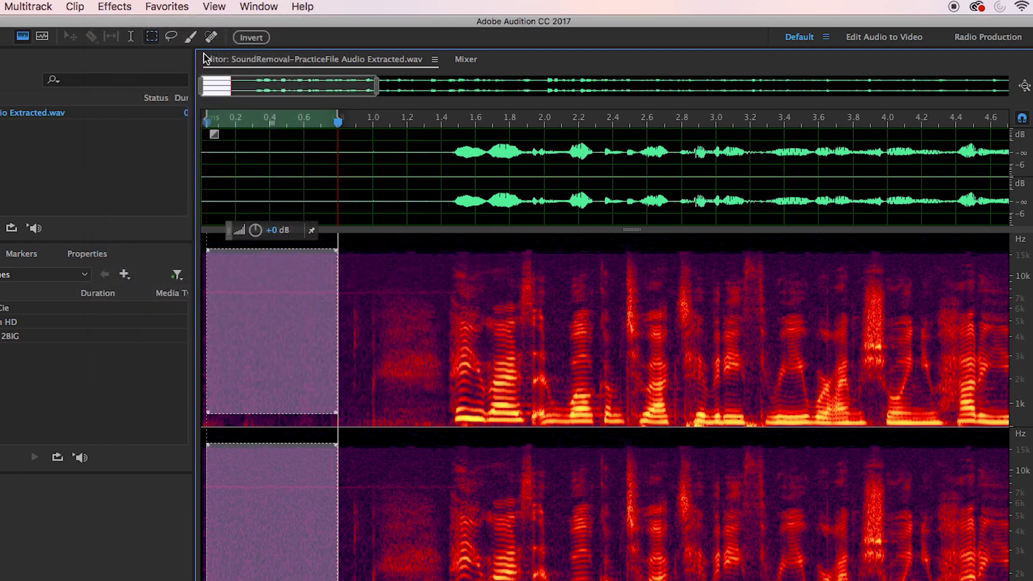
# Open the Noise Reduction (process) effect settings
pyautogui.click(116, 6)
pyautogui.moveTo(205, 251)
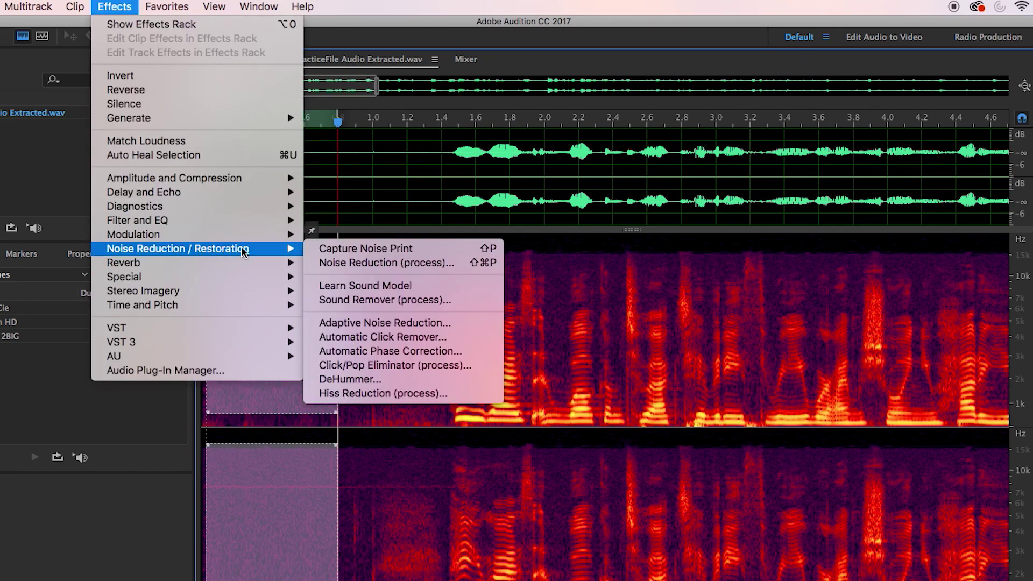
pyautogui.click(375, 264)
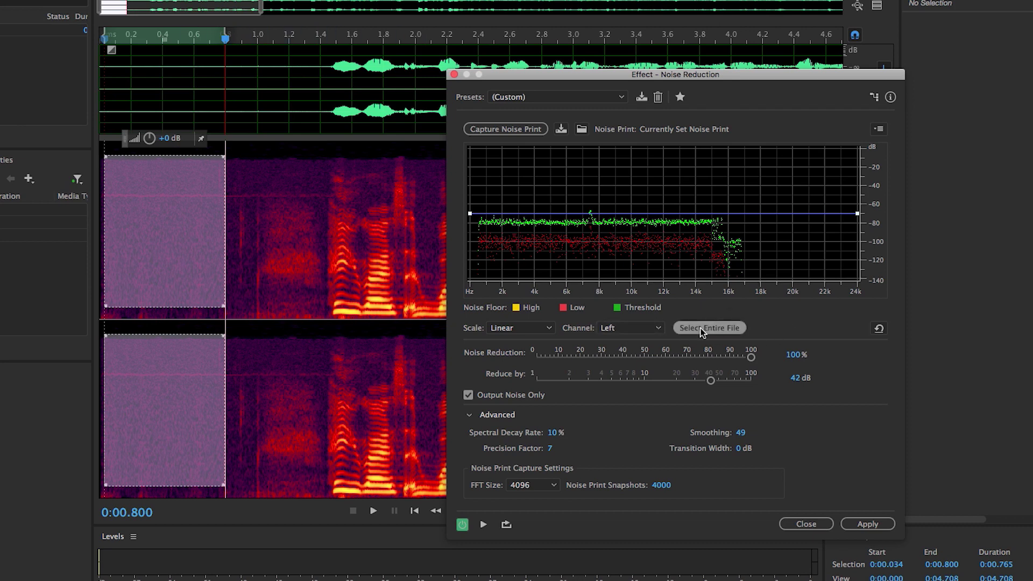
# Target the entire file and preview only the noise being removed
pyautogui.click(679, 328)
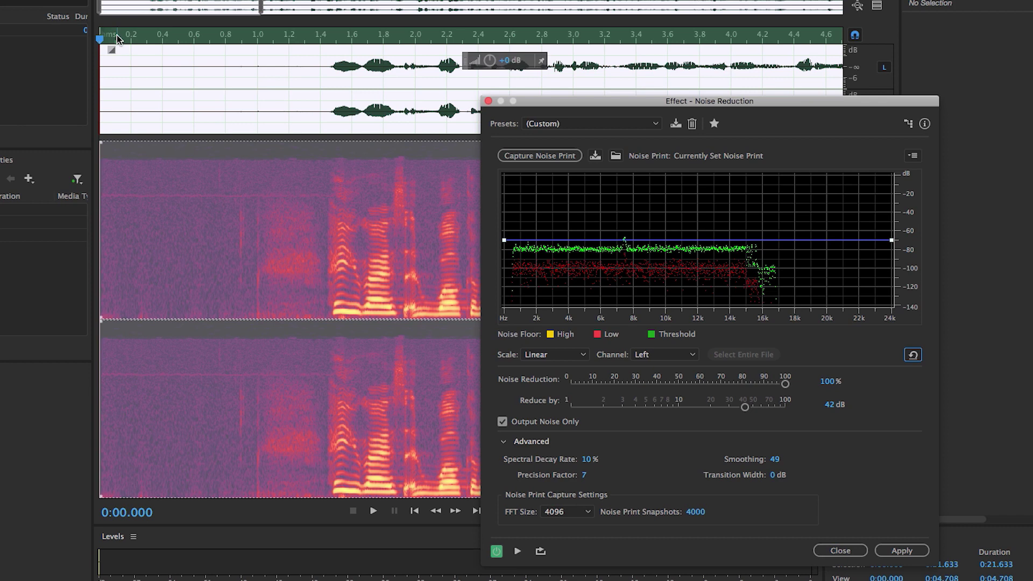
pyautogui.press('space')
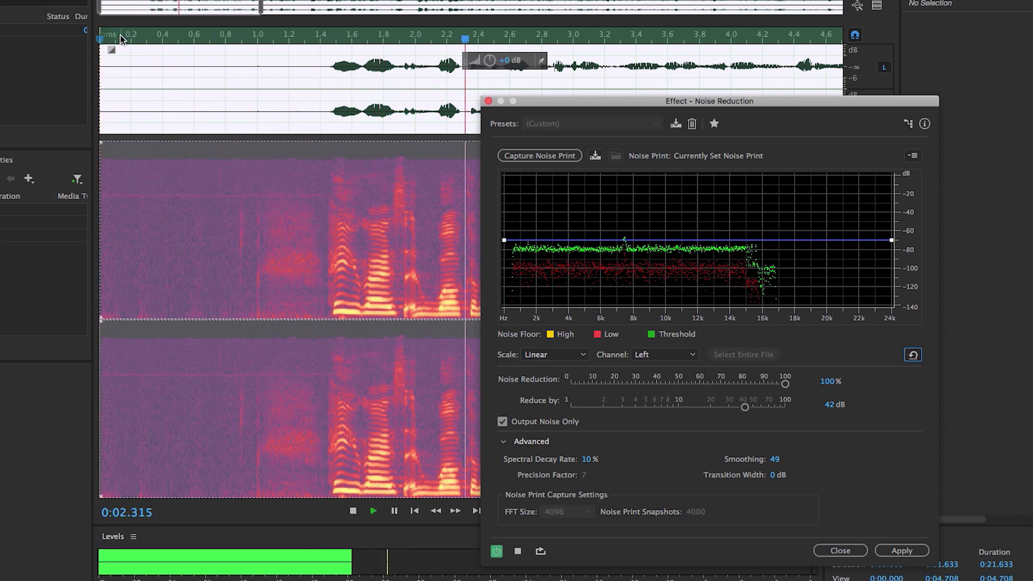
pyautogui.press('space')
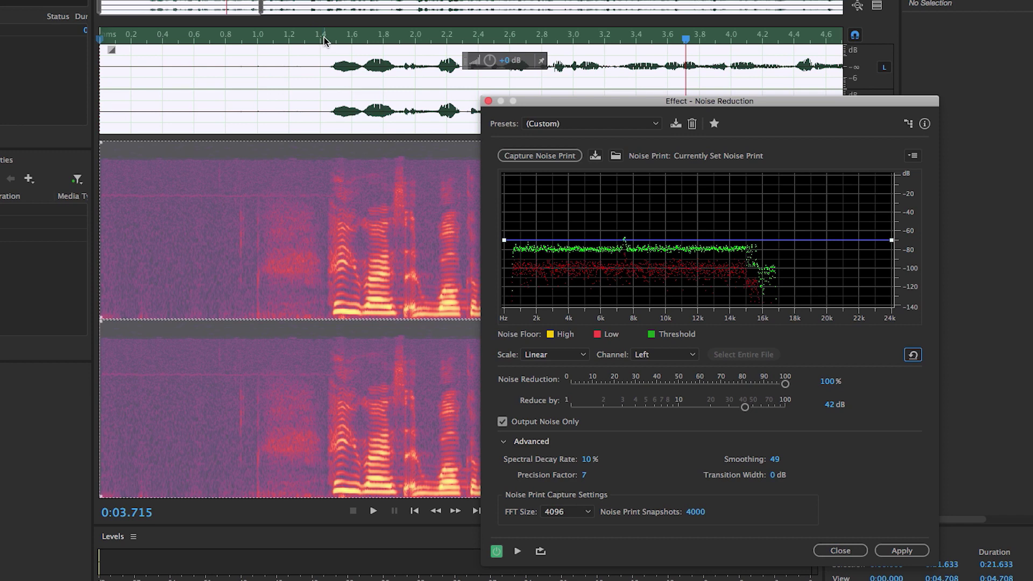
pyautogui.moveTo(326, 41); pyautogui.dragTo(210, 41)
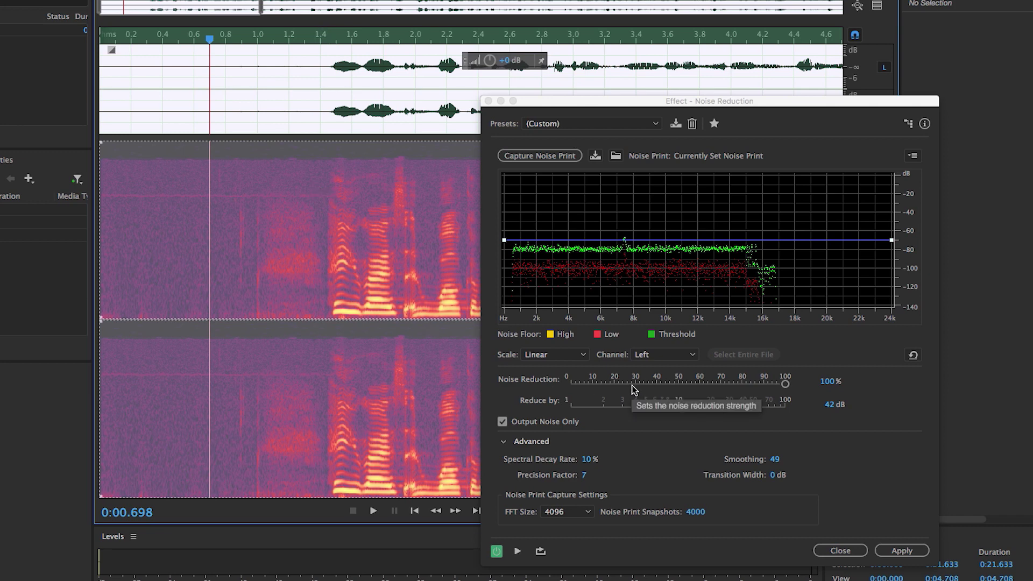
# Turn off Output Noise Only and play the cleaned dialogue from the start
pyautogui.click(503, 422)
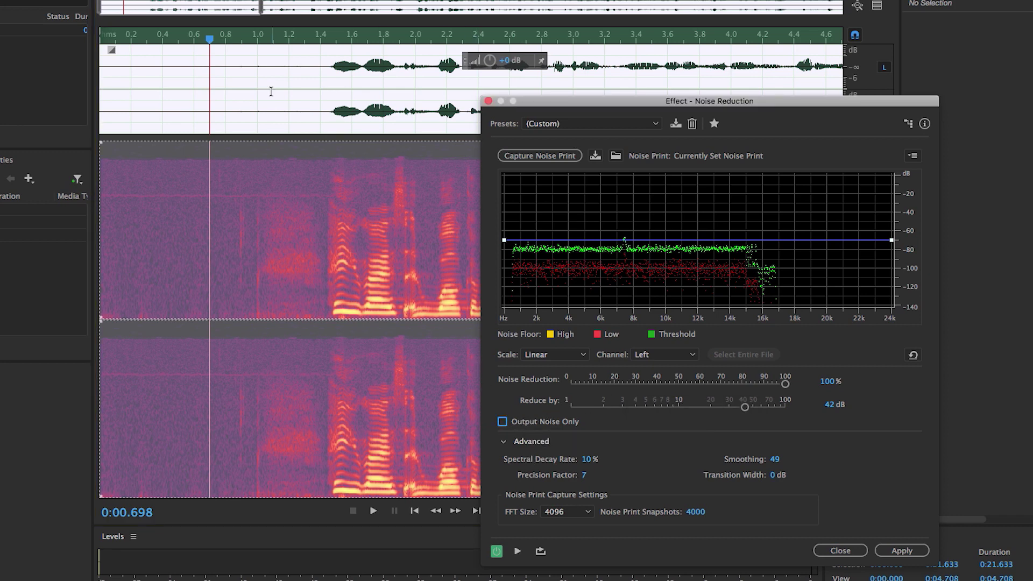
pyautogui.moveTo(209, 39); pyautogui.dragTo(59, 30)
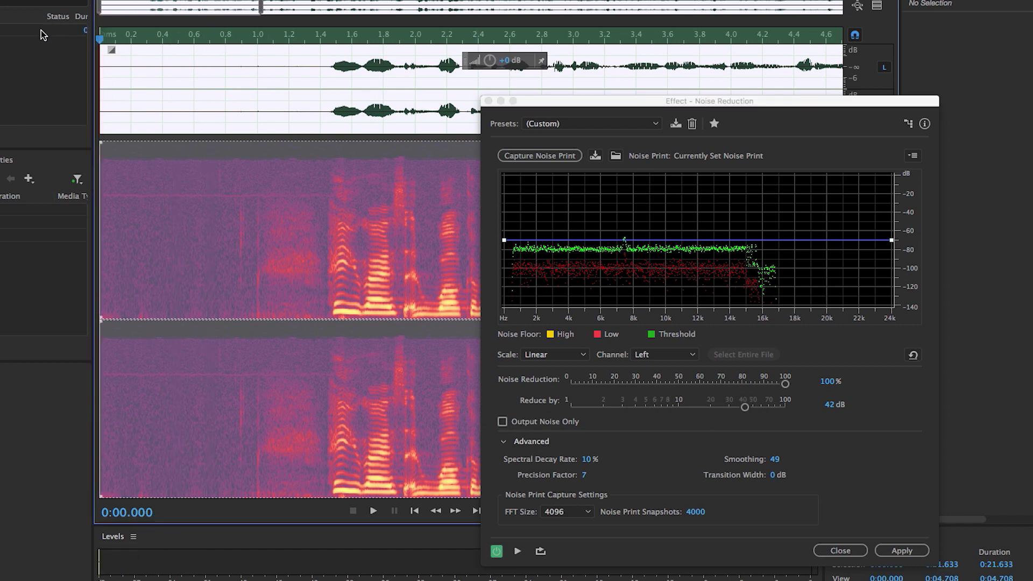
pyautogui.press('space')
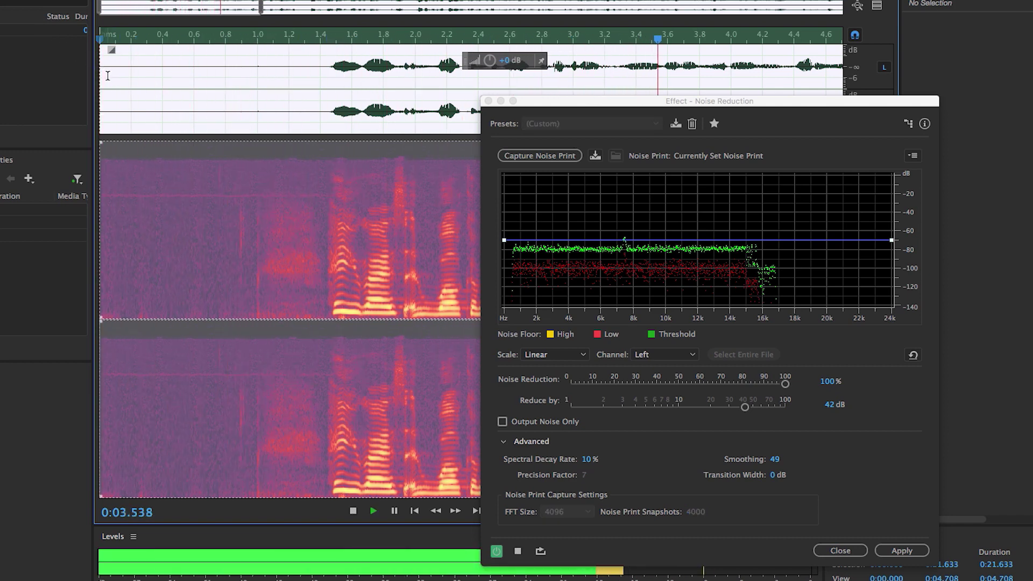
pyautogui.press('space')
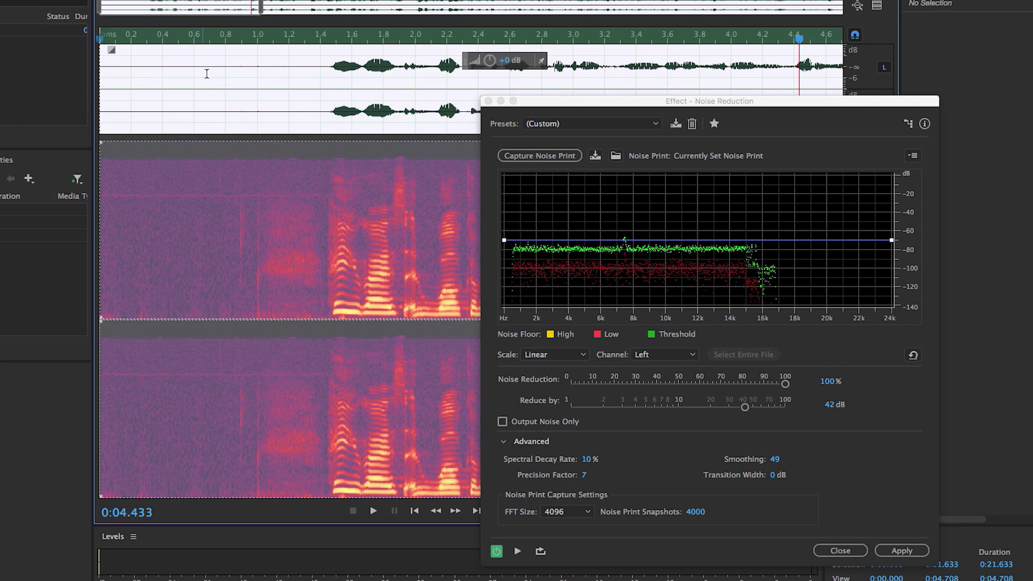
# Compare the unprocessed original against the noise-reduced audio by toggling the effect off and on
pyautogui.click(497, 553)
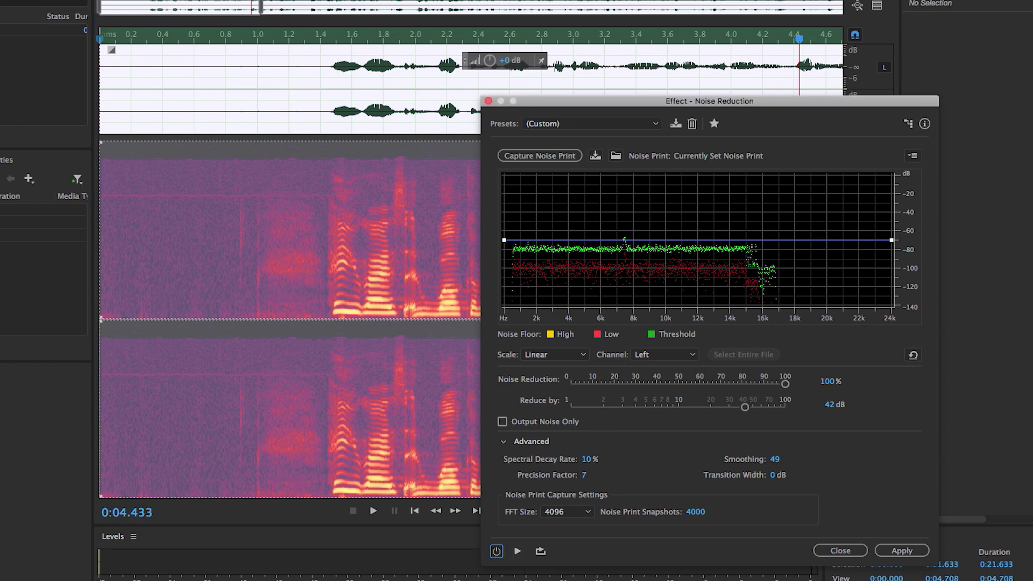
pyautogui.click(798, 43)
pyautogui.moveTo(799, 43); pyautogui.dragTo(101, 38)
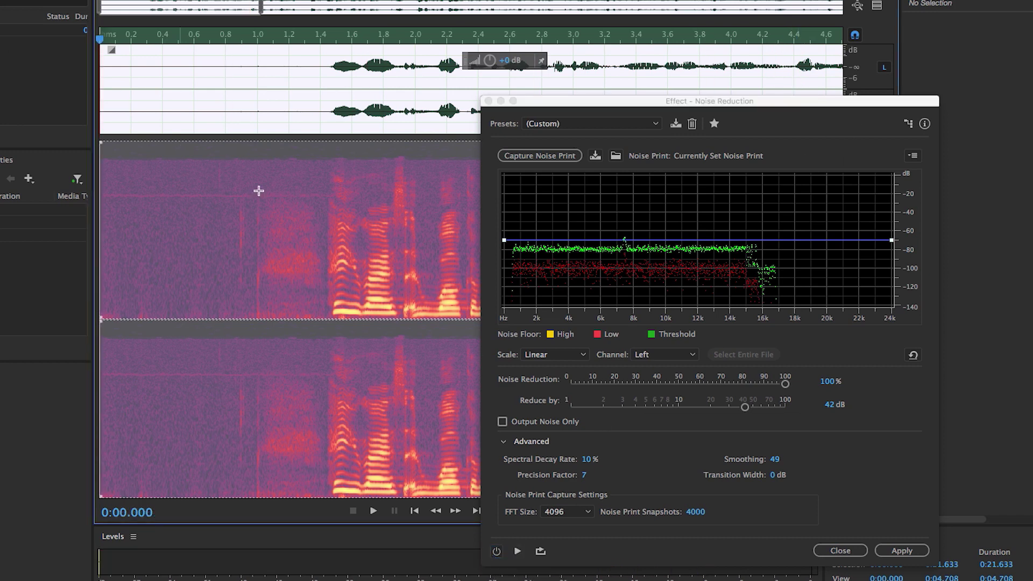
pyautogui.press('space')
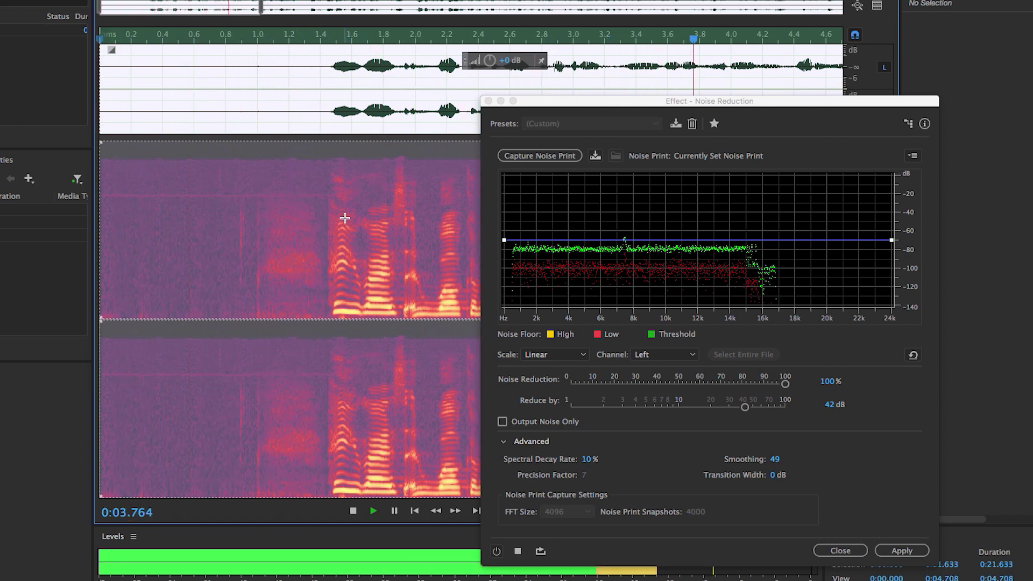
pyautogui.press('space')
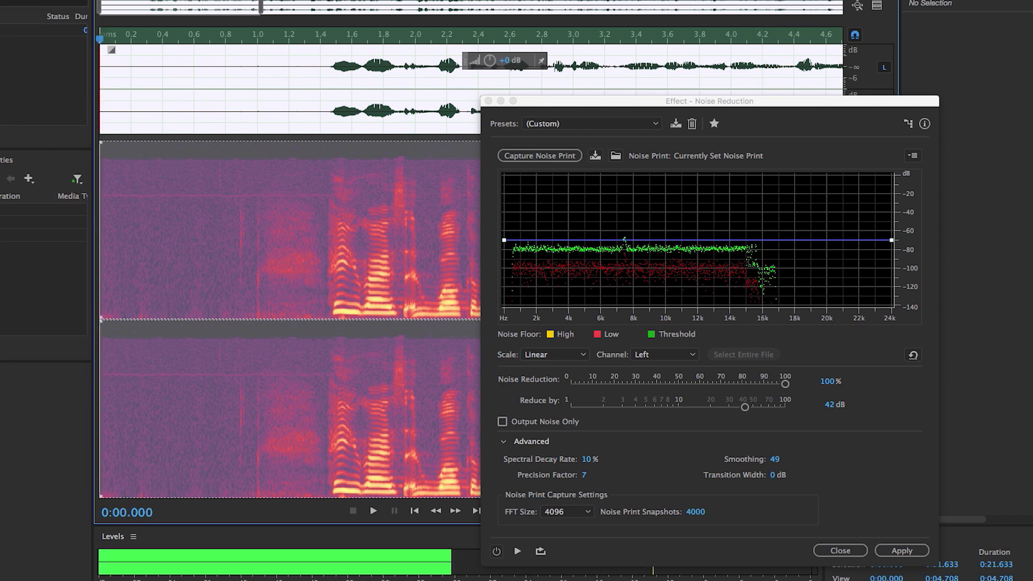
pyautogui.click(496, 551)
pyautogui.press('space')
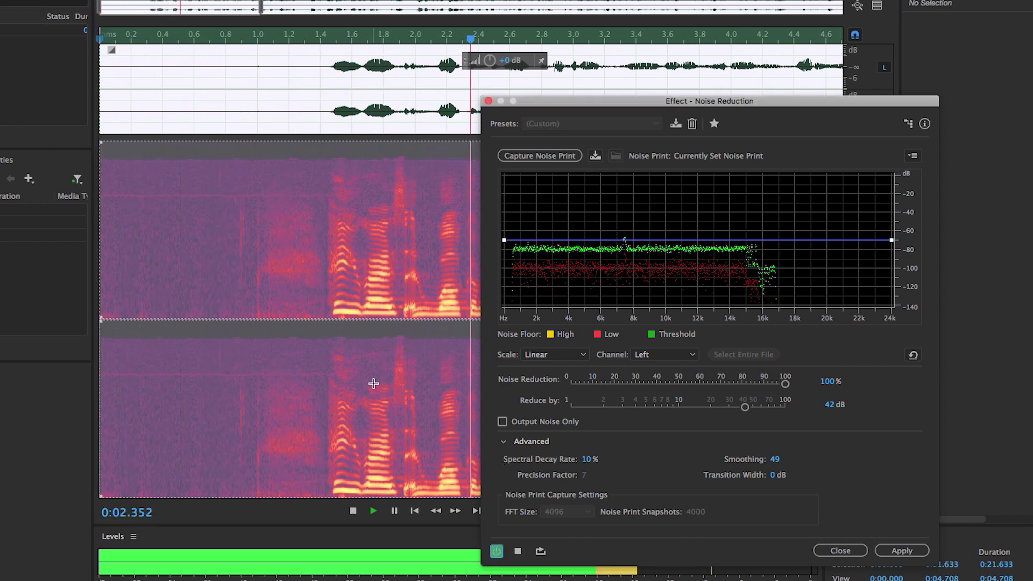
pyautogui.press('space')
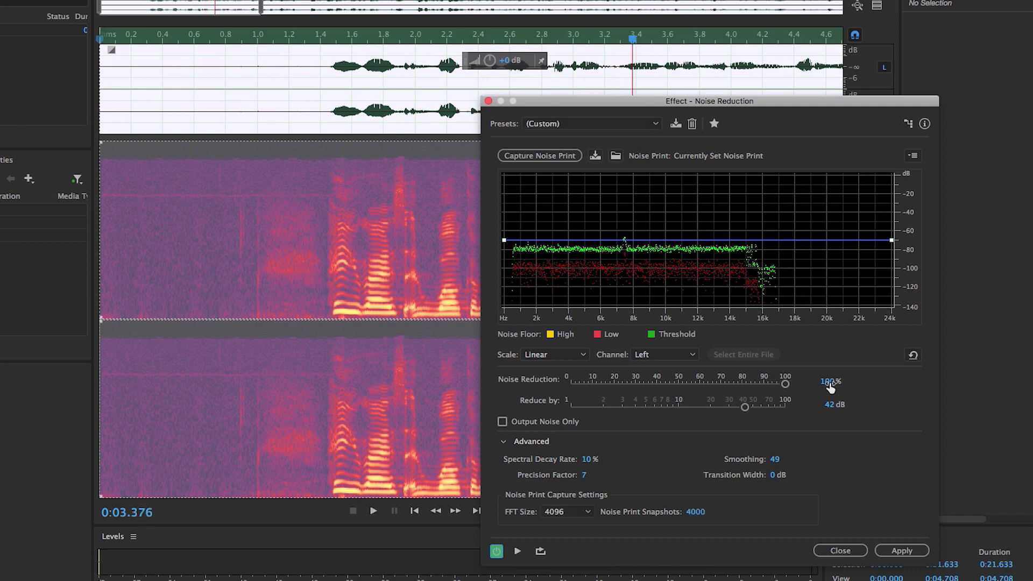
pyautogui.click(786, 384)
pyautogui.moveTo(743, 386); pyautogui.dragTo(720, 385)
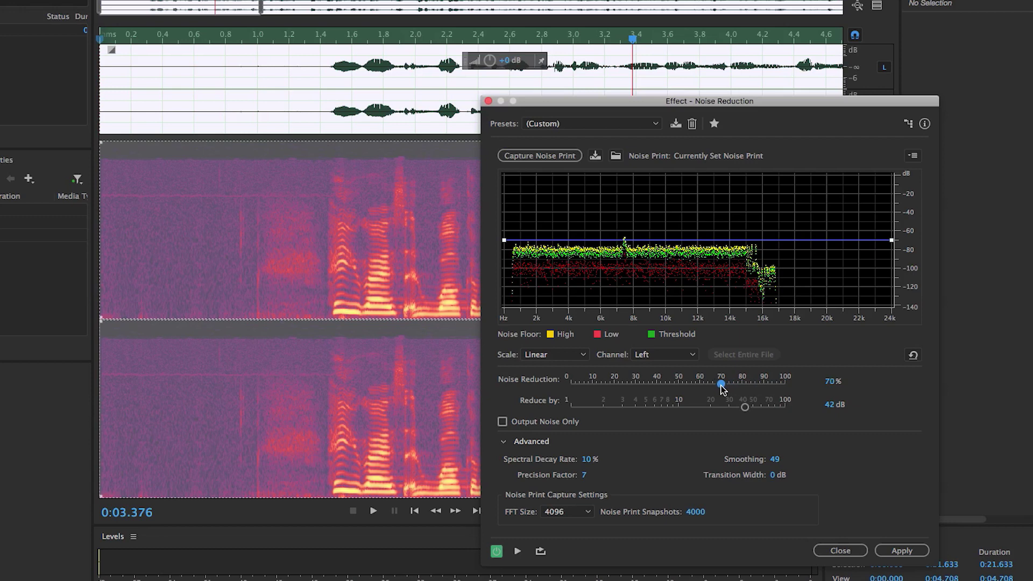
pyautogui.moveTo(721, 384); pyautogui.dragTo(788, 386)
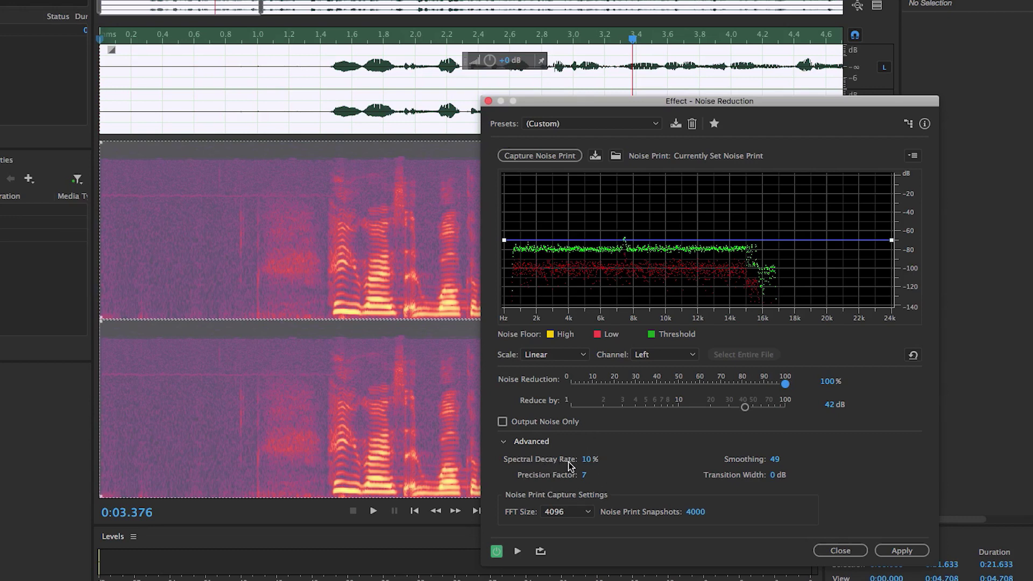
pyautogui.click(586, 459)
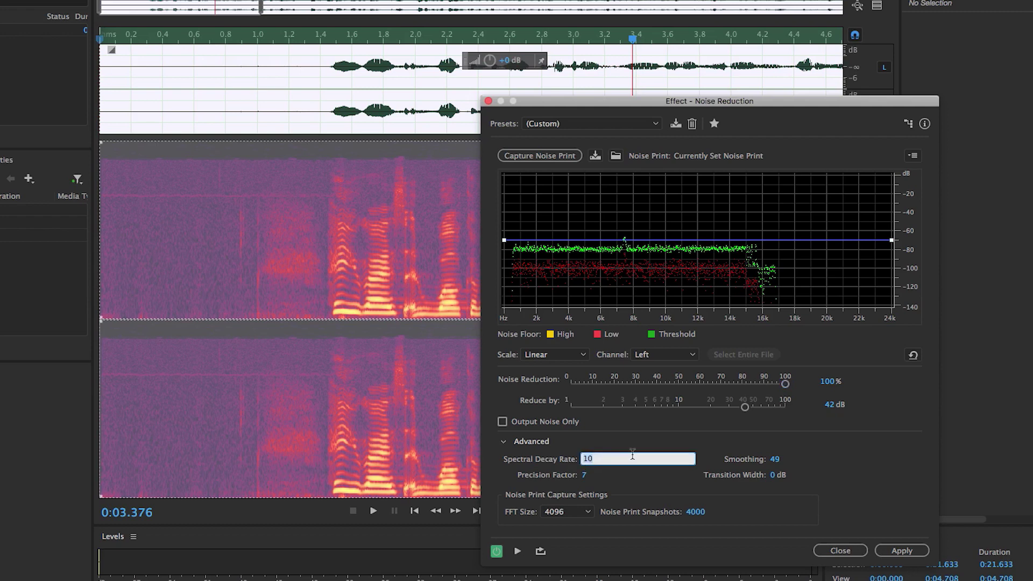
pyautogui.press('Return')
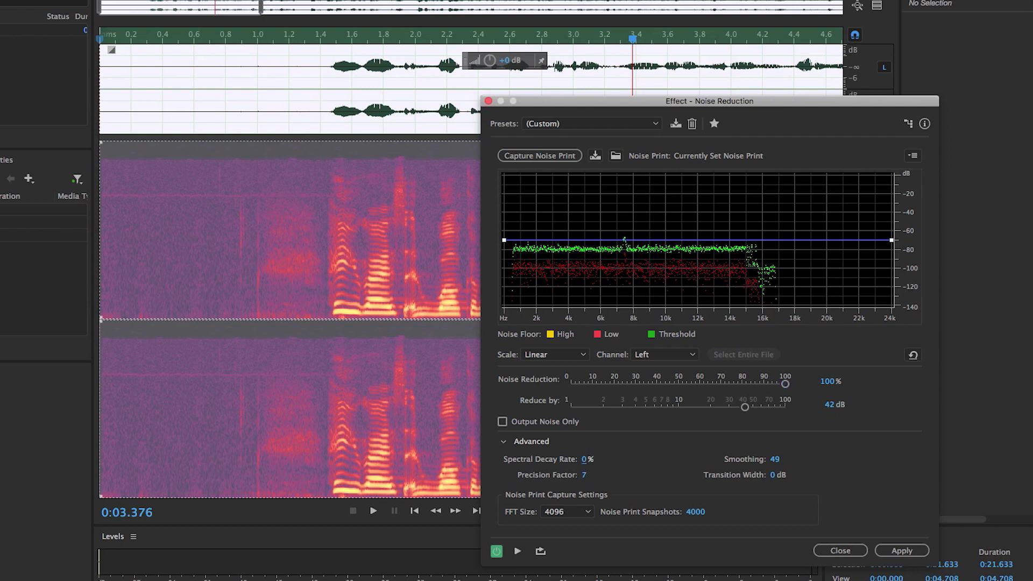
pyautogui.click(517, 554)
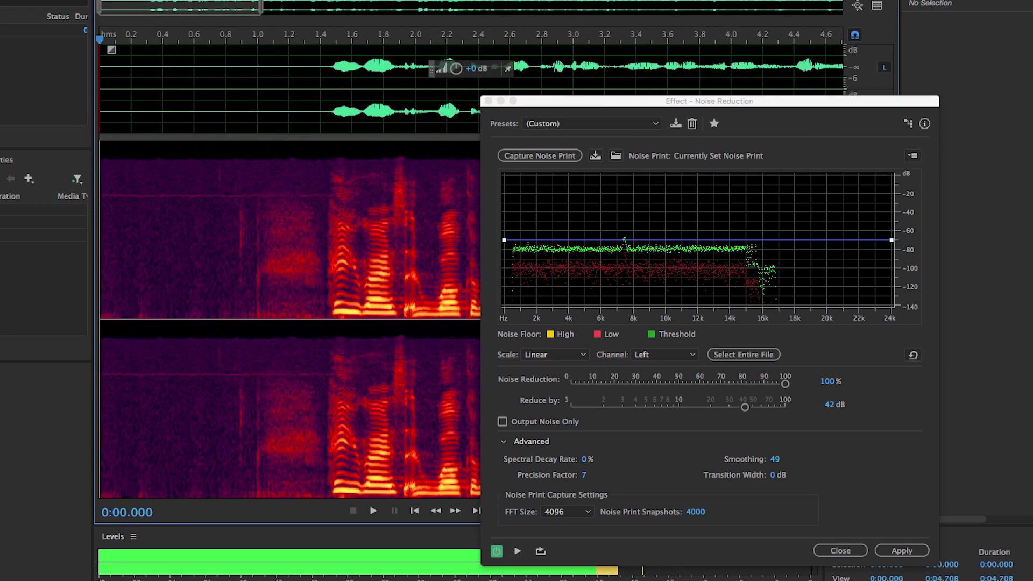
pyautogui.click(517, 552)
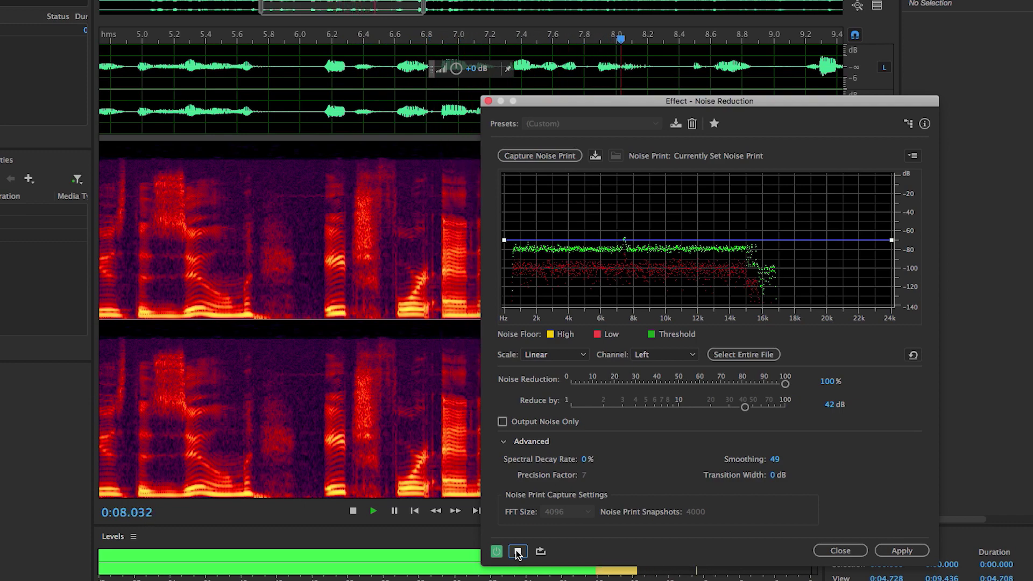
pyautogui.press('space')
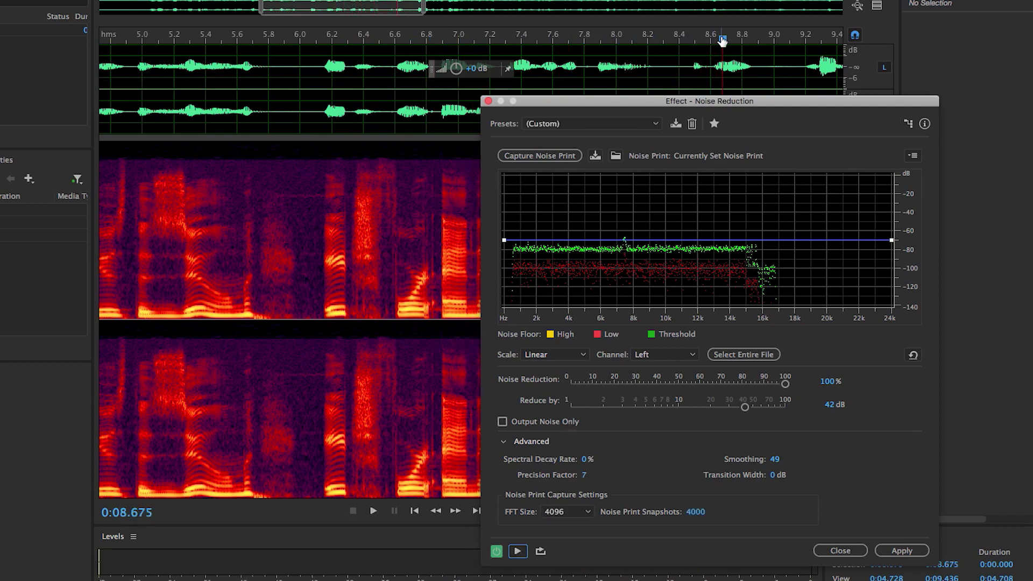
pyautogui.click(711, 40)
pyautogui.press('Home')
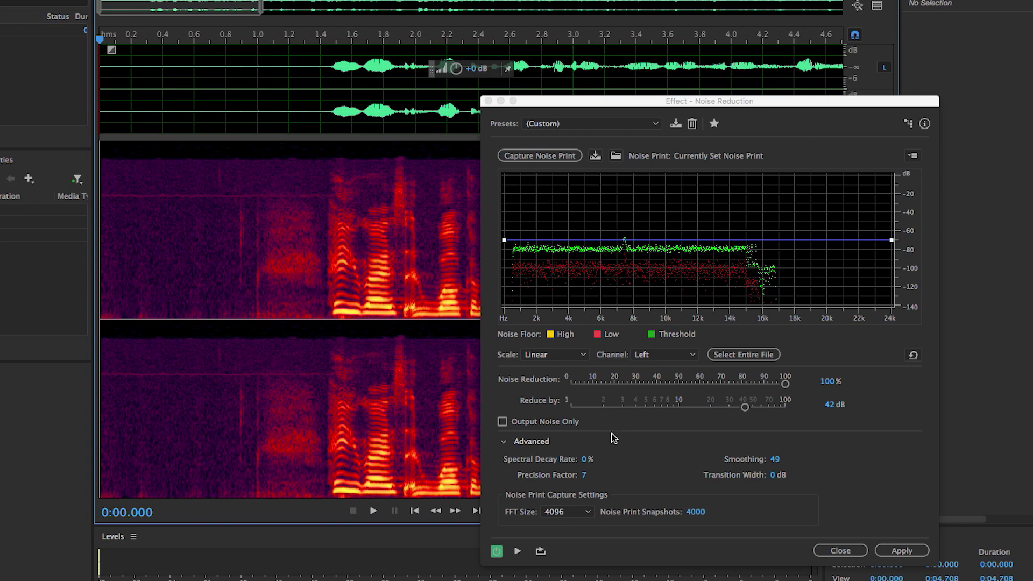
# Enter a 10% Spectral Decay Rate, lower Smoothing to 37, and preview the dialogue
pyautogui.click(587, 458)
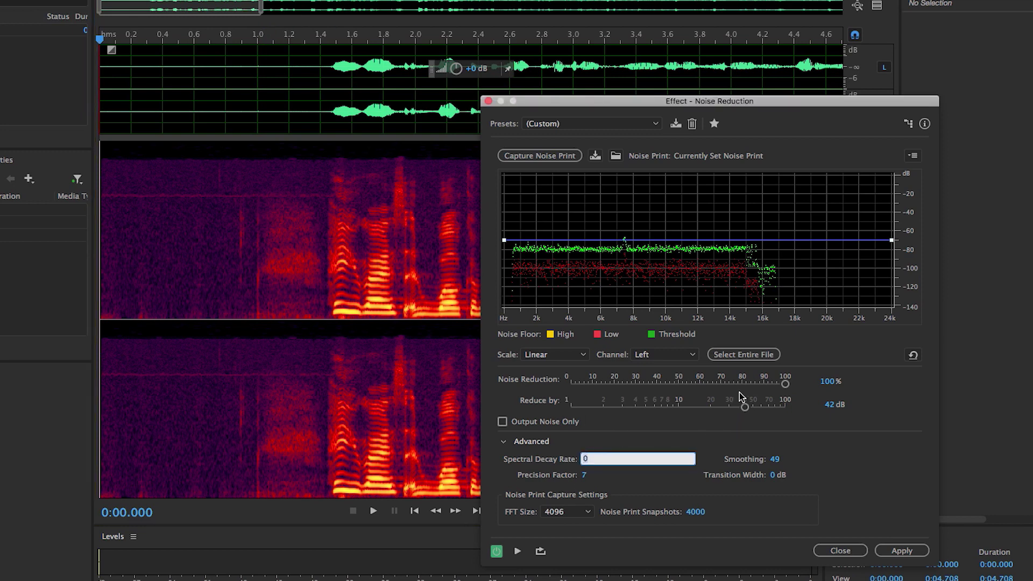
pyautogui.write('10')
pyautogui.press('Return')
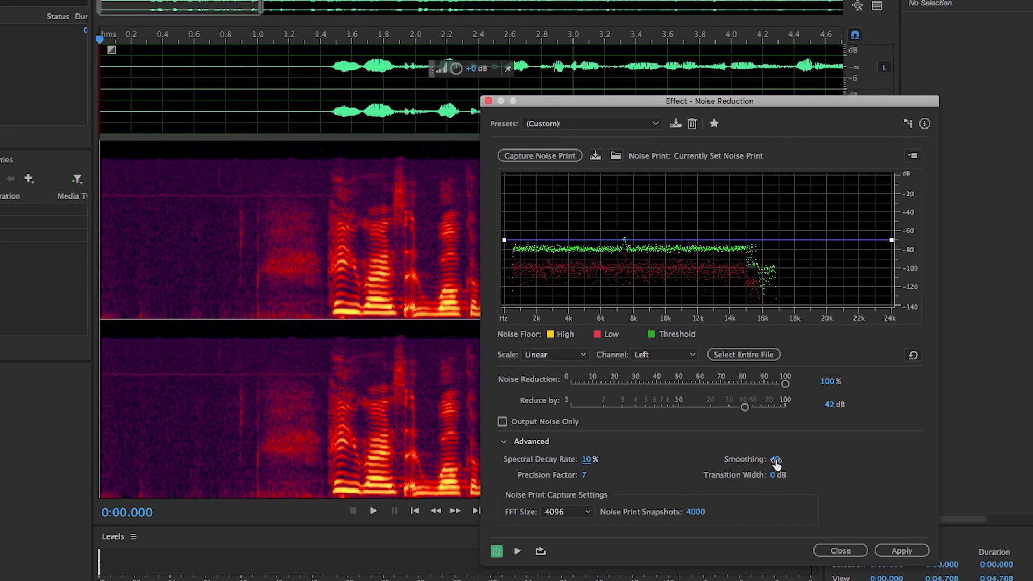
pyautogui.moveTo(773, 459)
pyautogui.mouseDown()
pyautogui.moveTo(748, 459)
pyautogui.moveTo(765, 459)
pyautogui.mouseUp()
pyautogui.click(518, 551)
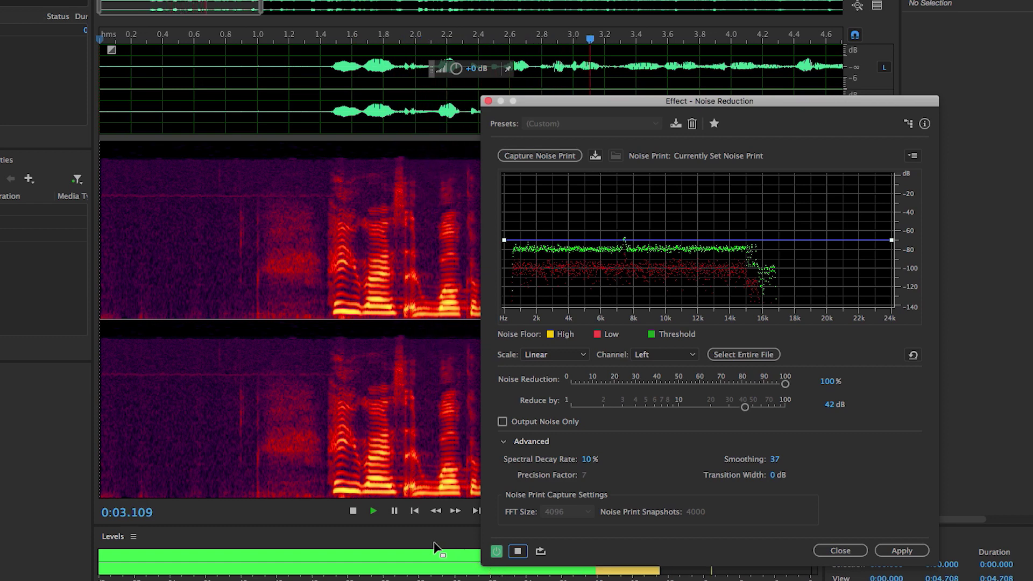
pyautogui.press('space')
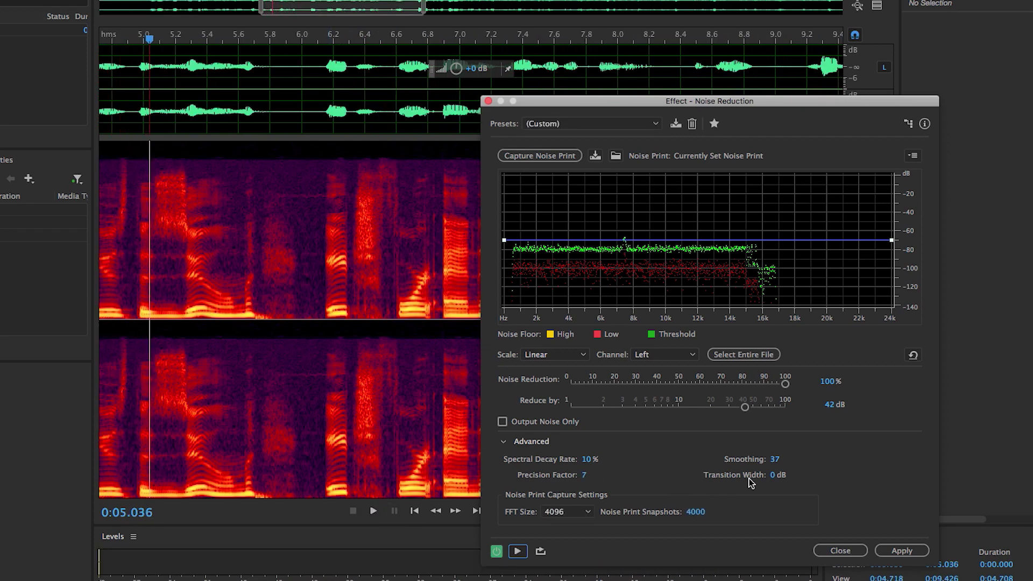
# Apply the noise reduction to the whole file and review the processed waveform
pyautogui.click(898, 552)
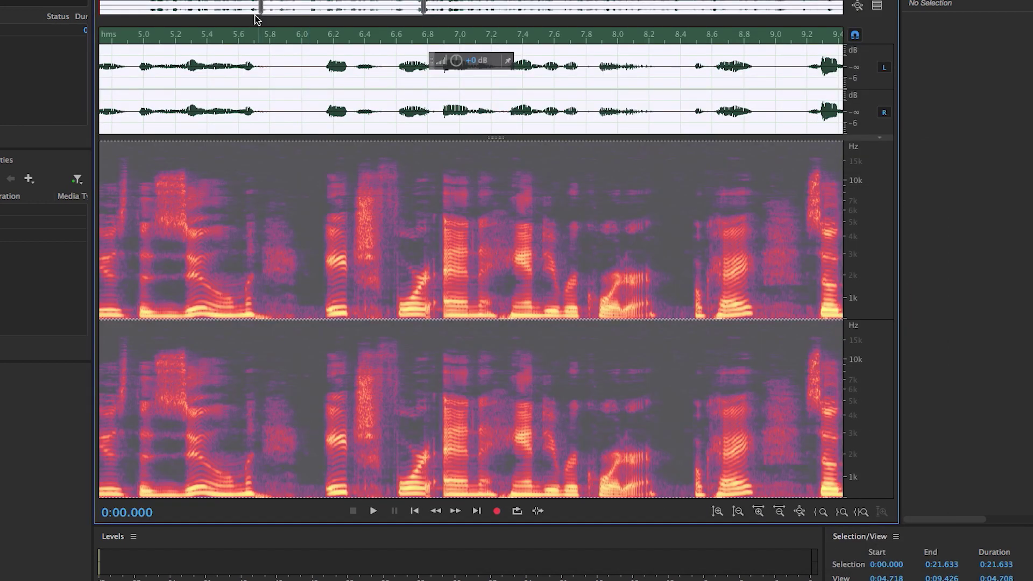
pyautogui.click(274, 38)
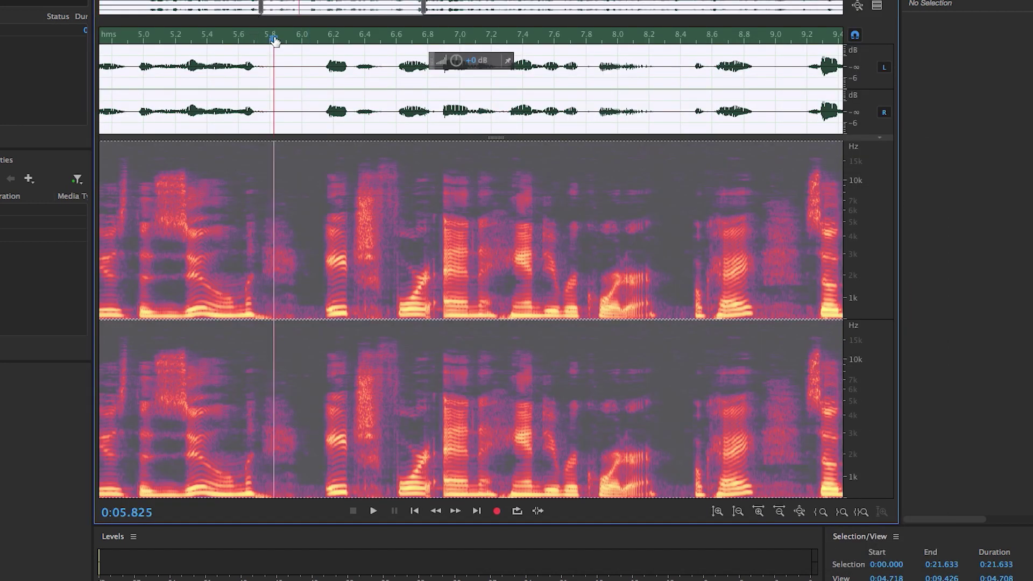
pyautogui.click(779, 514)
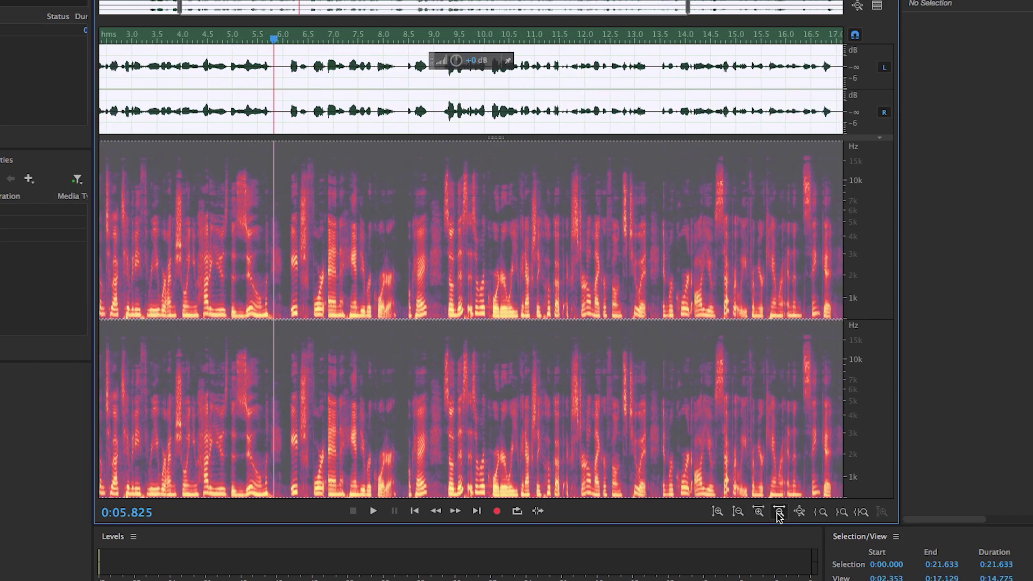
pyautogui.press('Home')
pyautogui.press('space')
pyautogui.press('space')
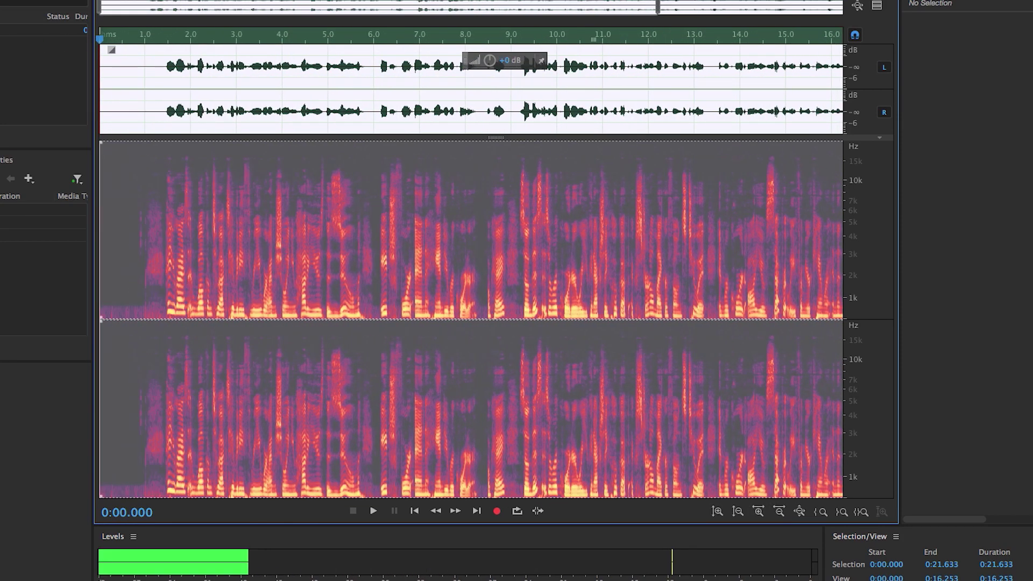
pyautogui.click(126, 176)
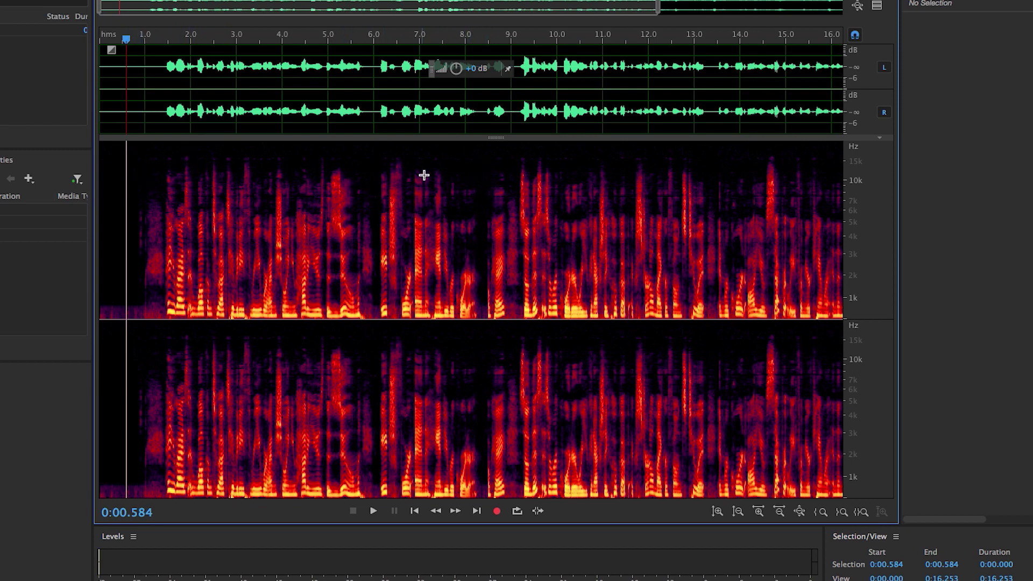
pyautogui.click(356, 226)
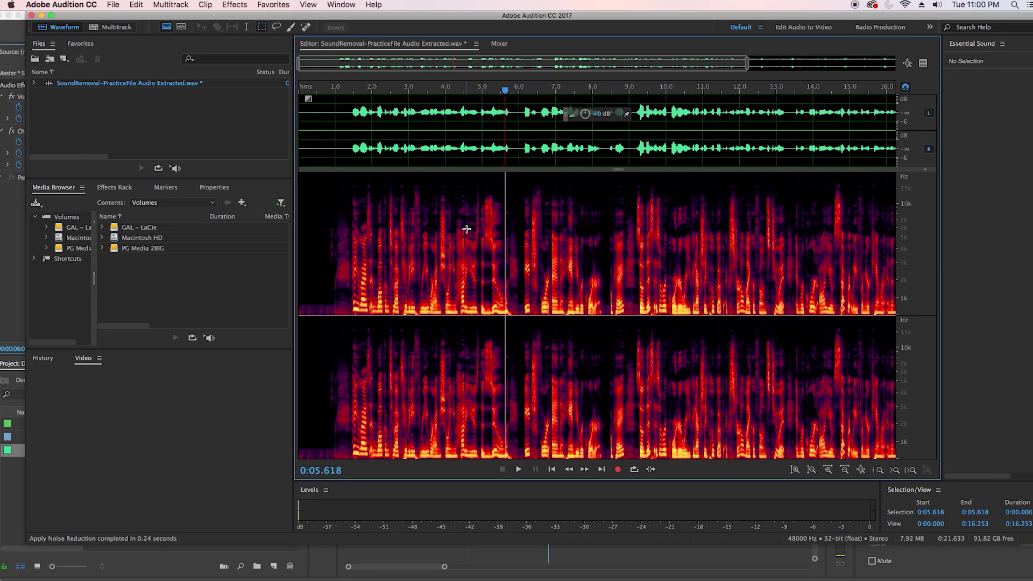
# Save the cleaned audio file and return to Premiere Pro
pyautogui.click(113, 4)
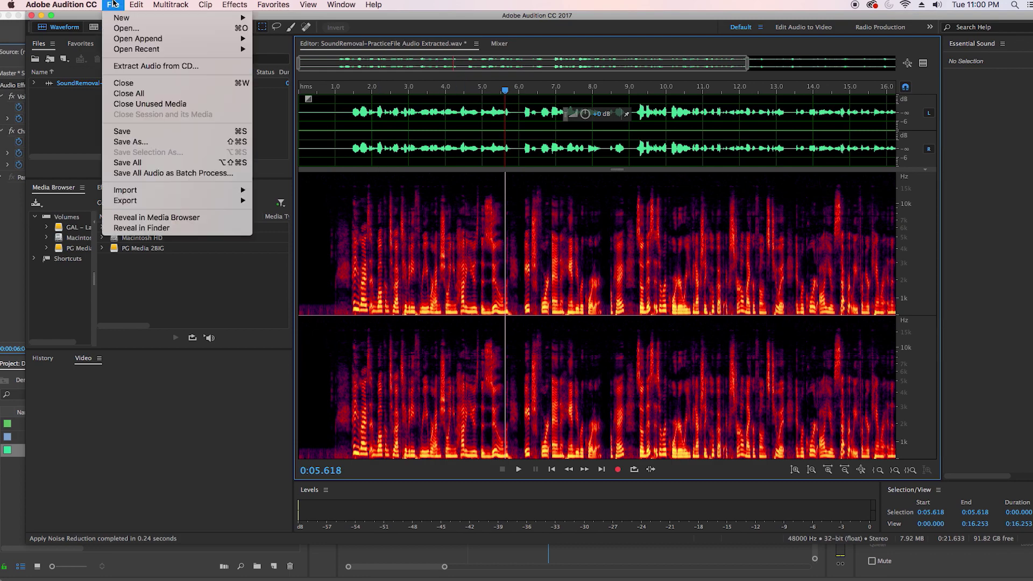
pyautogui.click(141, 131)
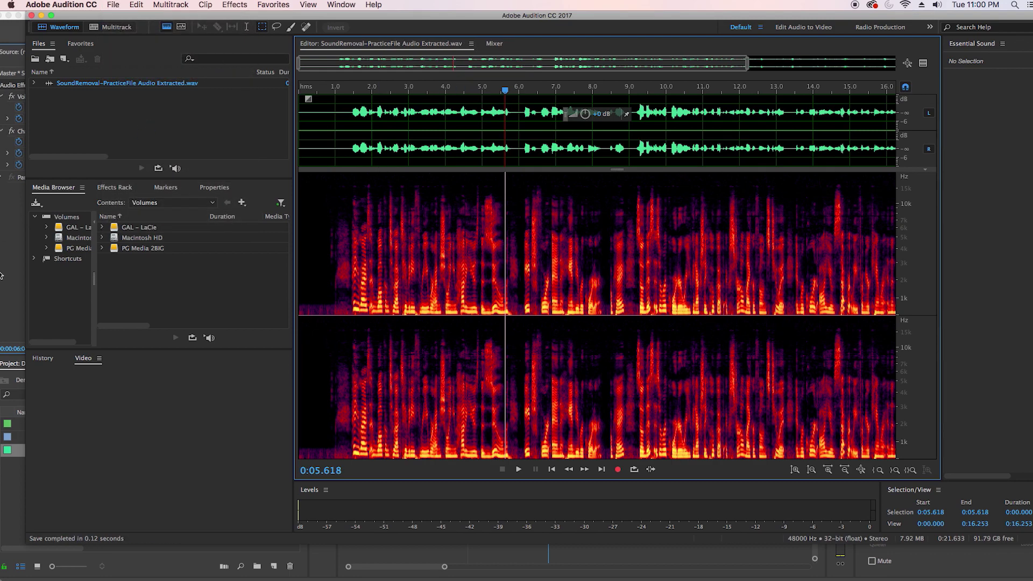
pyautogui.click(6, 281)
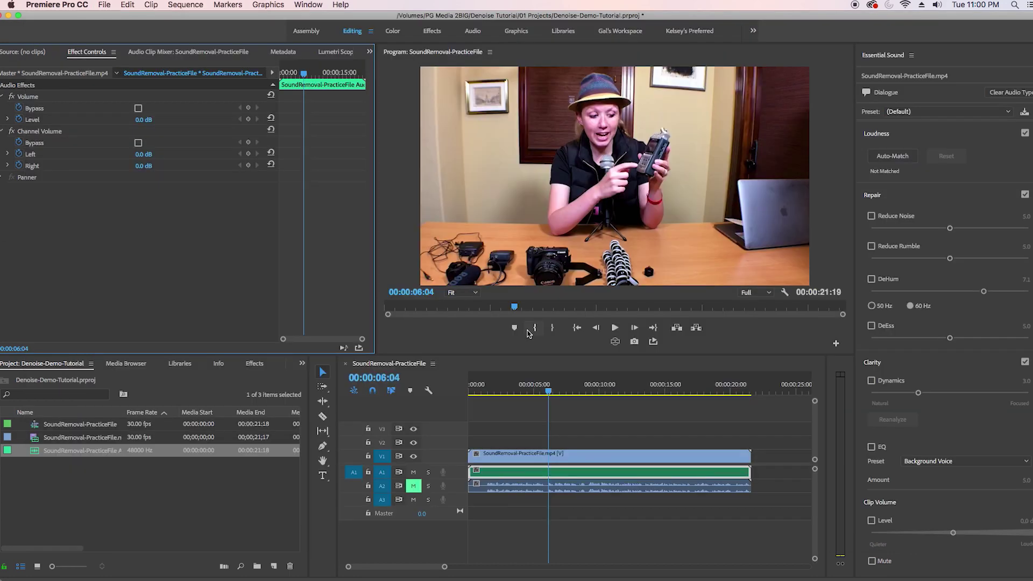
# Return the Premiere Pro playhead to 00:00:00:00 and play the sequence to hear the cleaned dialogue
pyautogui.click(484, 388)
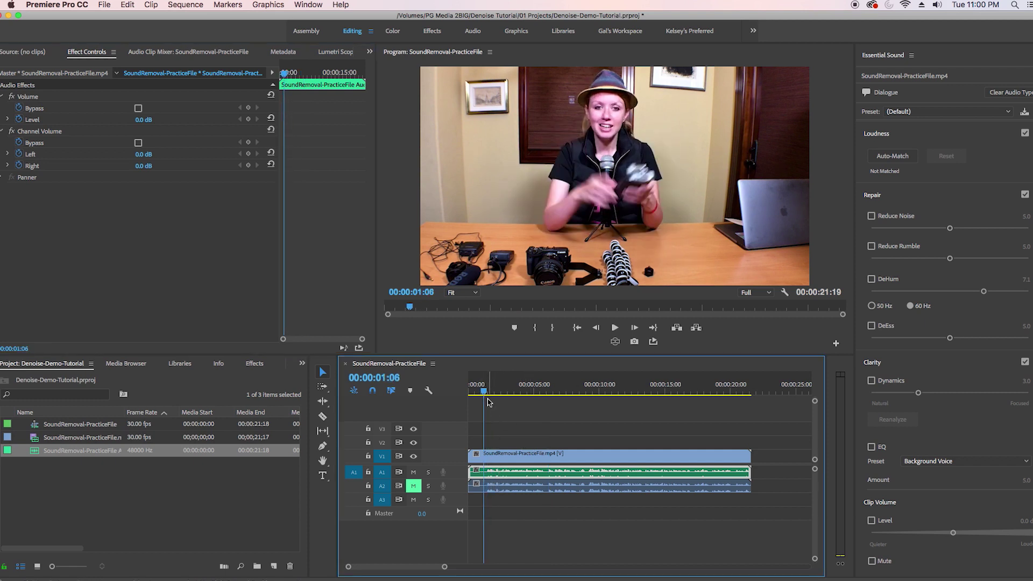
pyautogui.moveTo(484, 385); pyautogui.dragTo(469, 387)
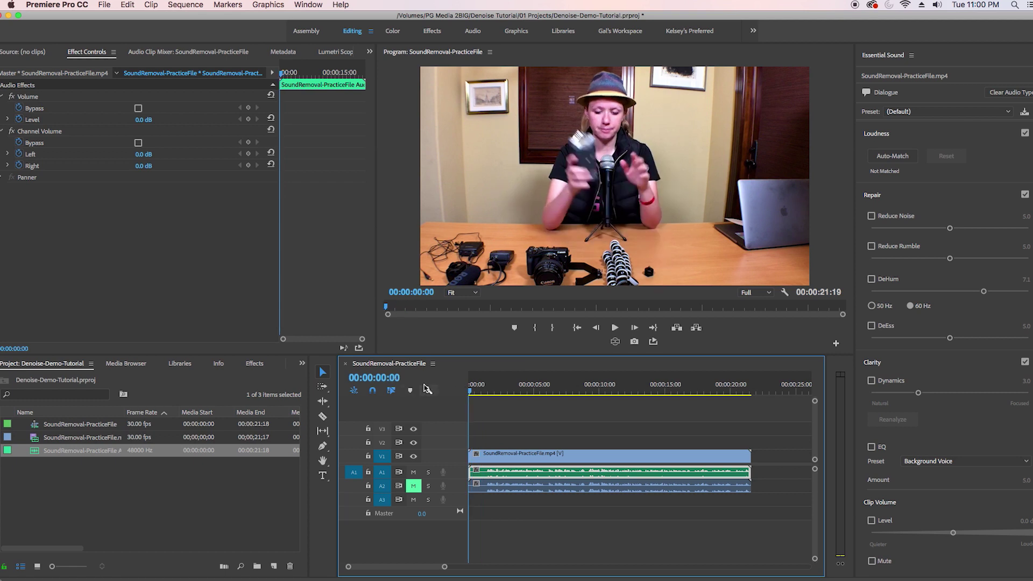
pyautogui.press('space')
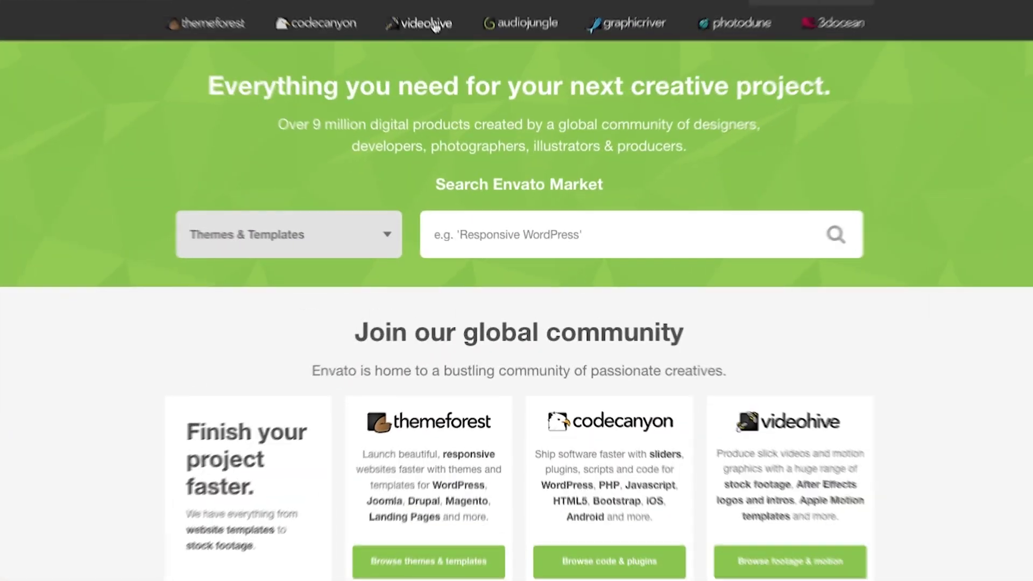
# Go from Envato Market's Videohive page to the AudioJungle audio section
pyautogui.click(432, 50)
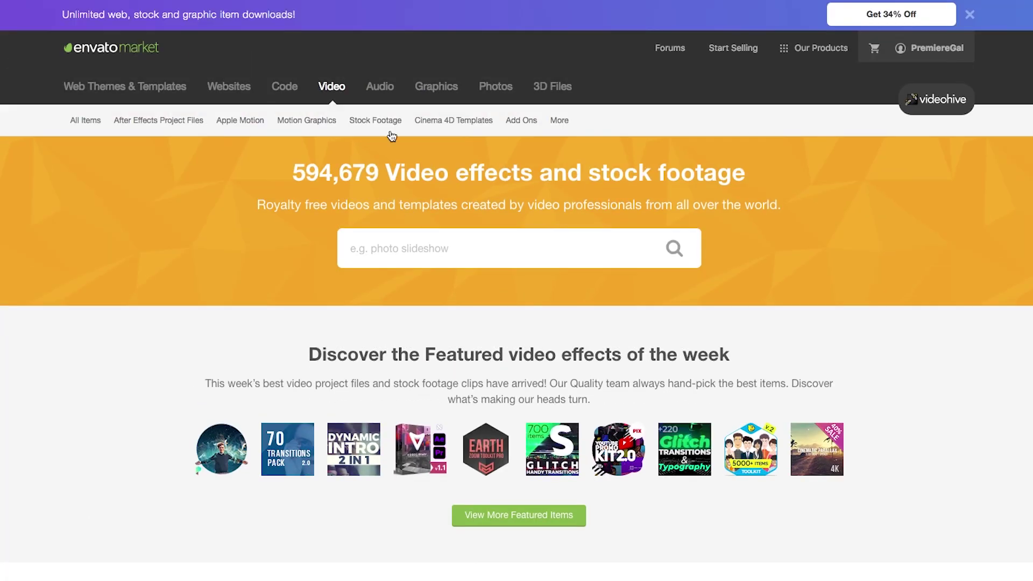
pyautogui.click(385, 89)
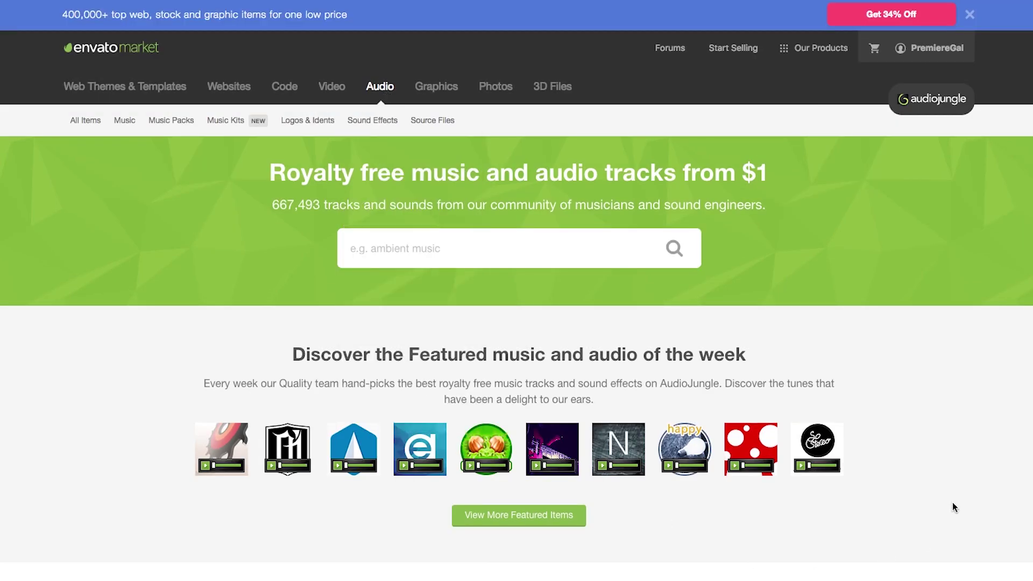